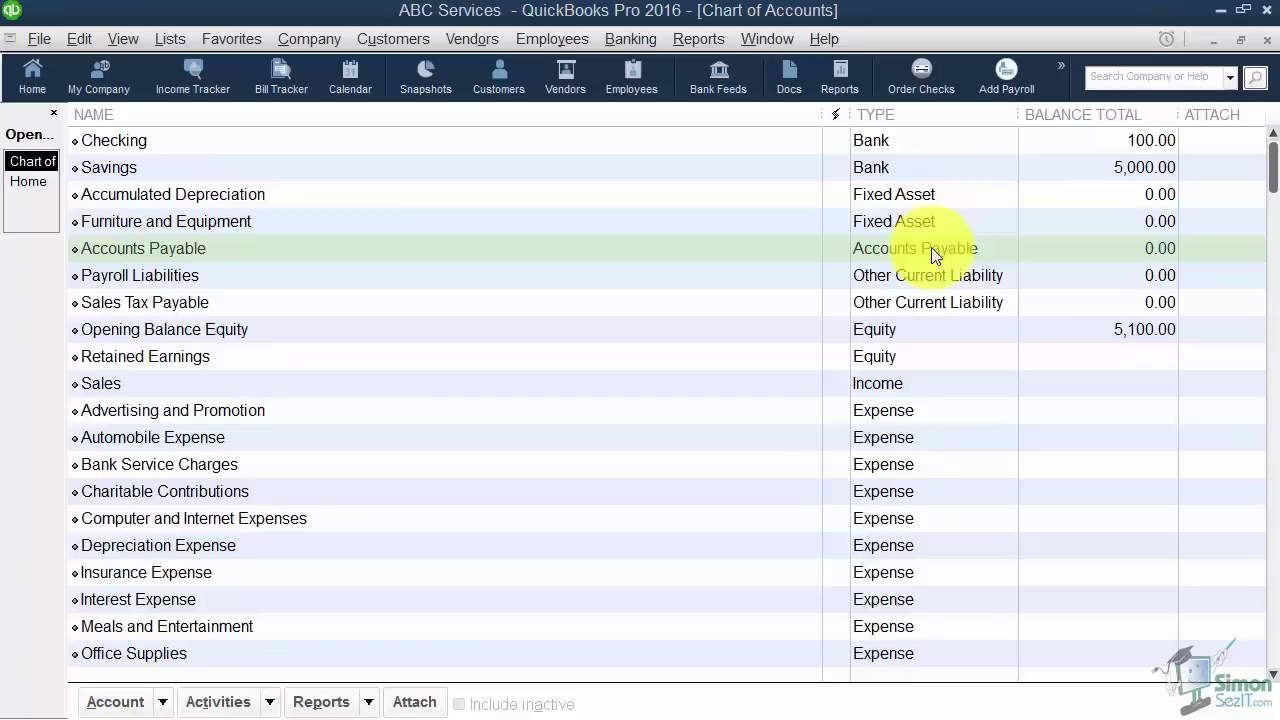
# Select accounts in the Chart of Accounts, ending on Payroll Liabilities
pyautogui.click(931, 247)
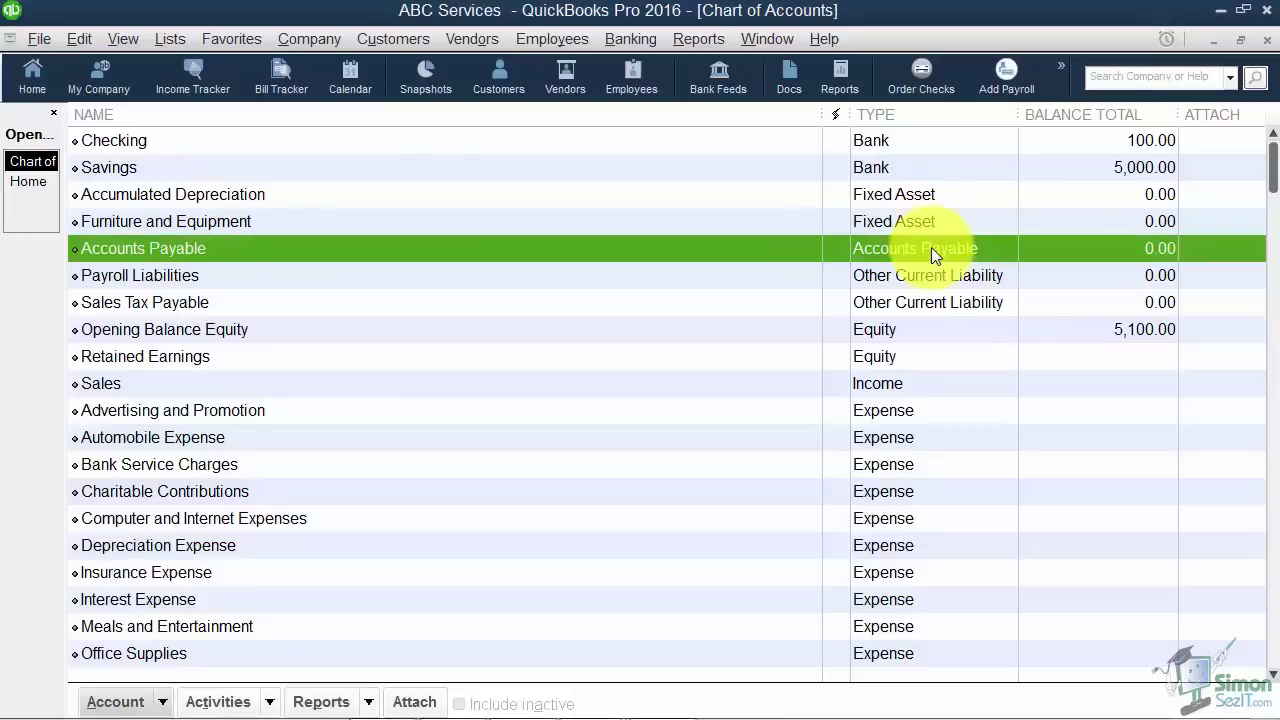
pyautogui.click(1122, 273)
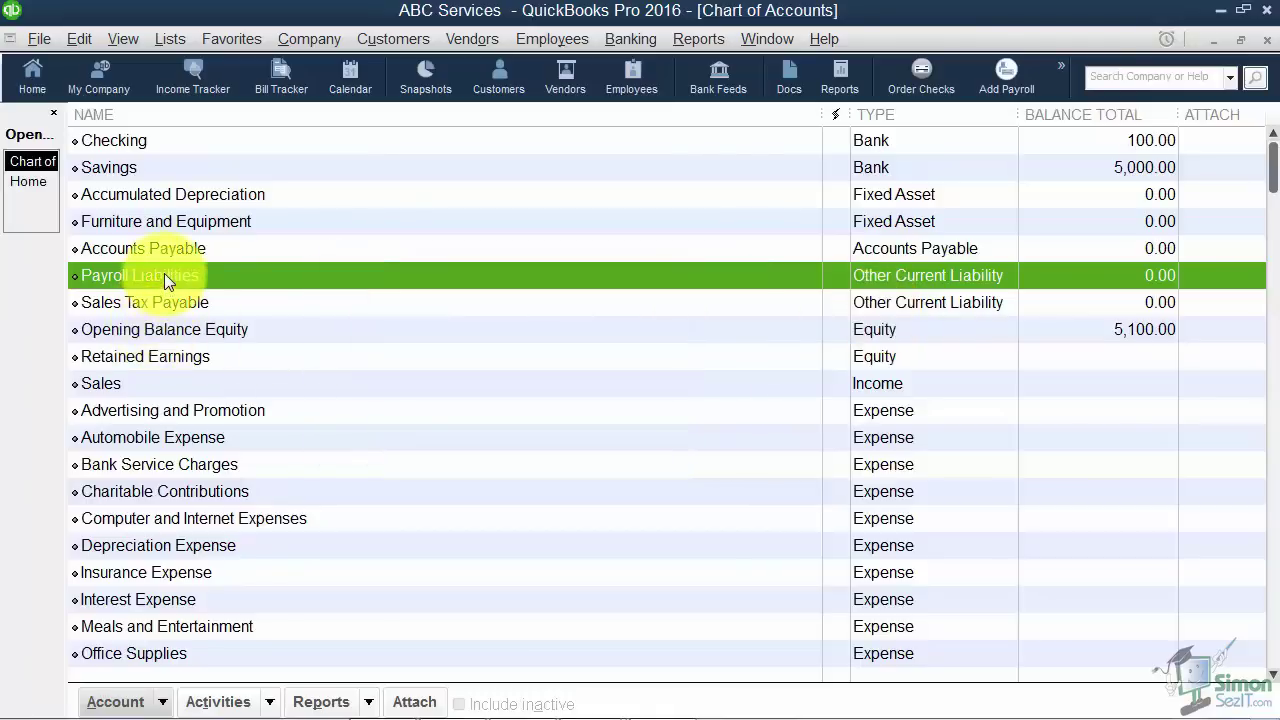
pyautogui.click(172, 301)
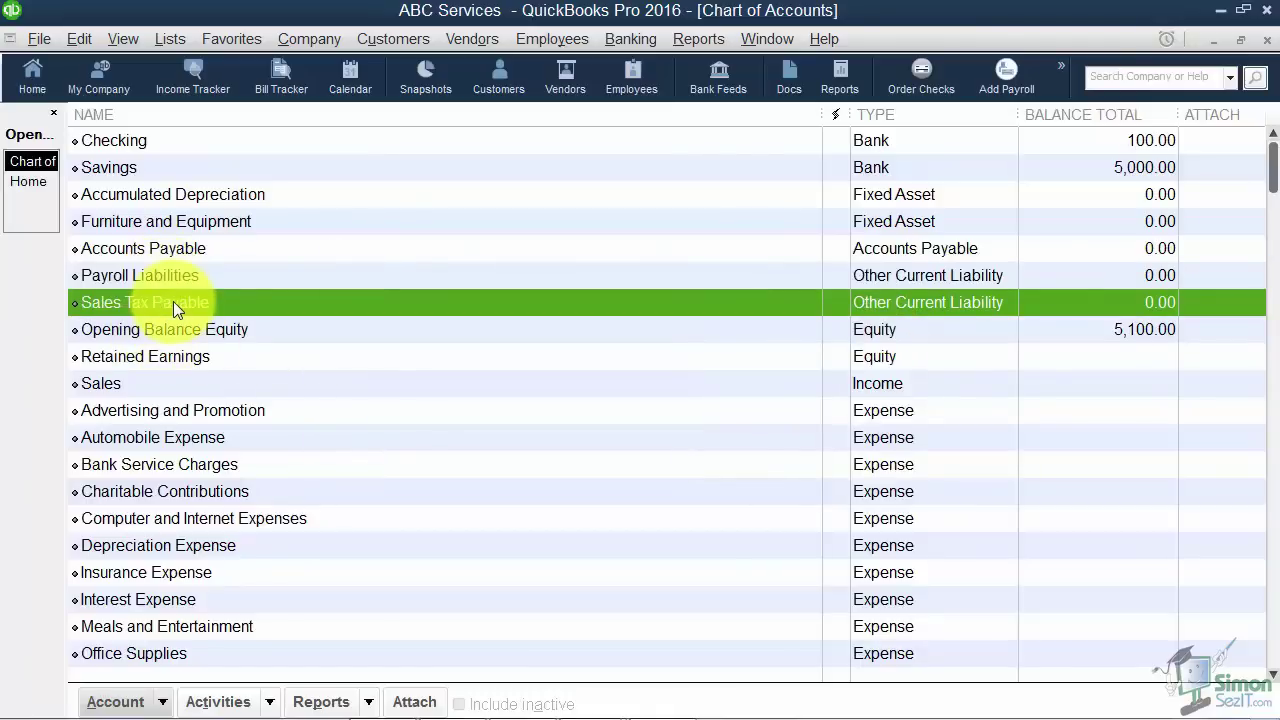
pyautogui.click(177, 276)
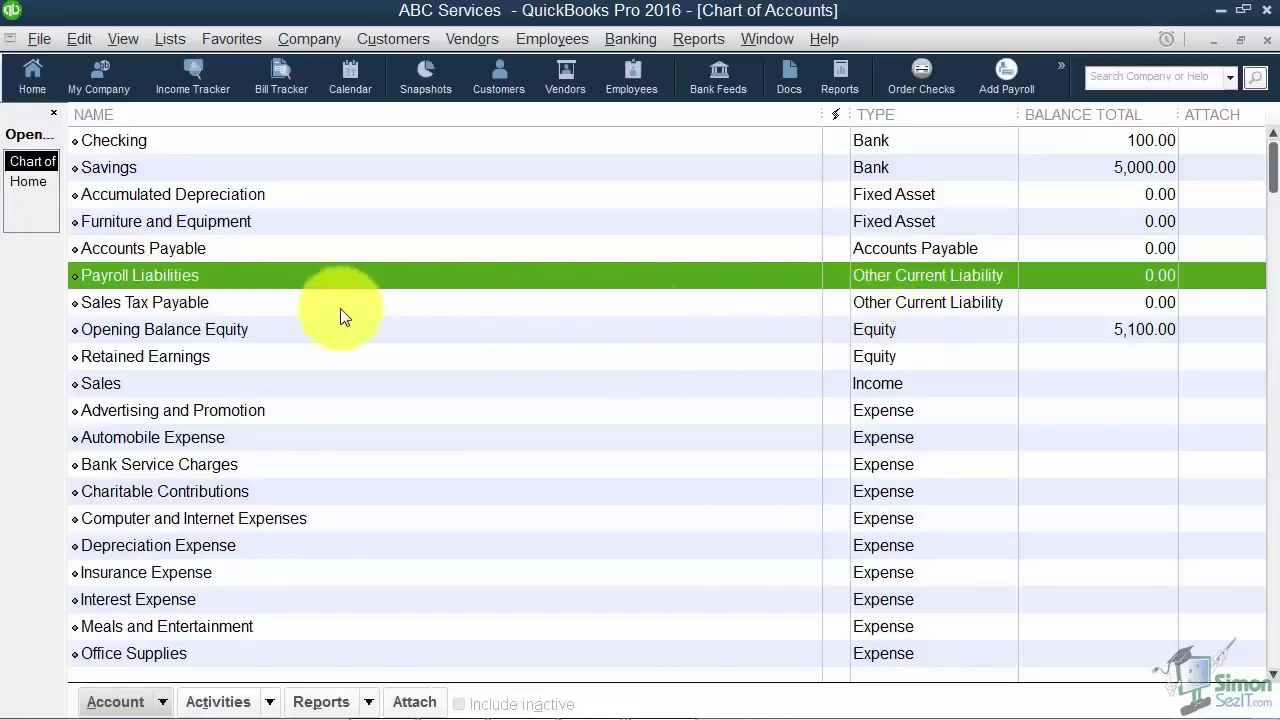
# Start a new account of type Long Term Liability from the account list
pyautogui.rightClick(202, 271)
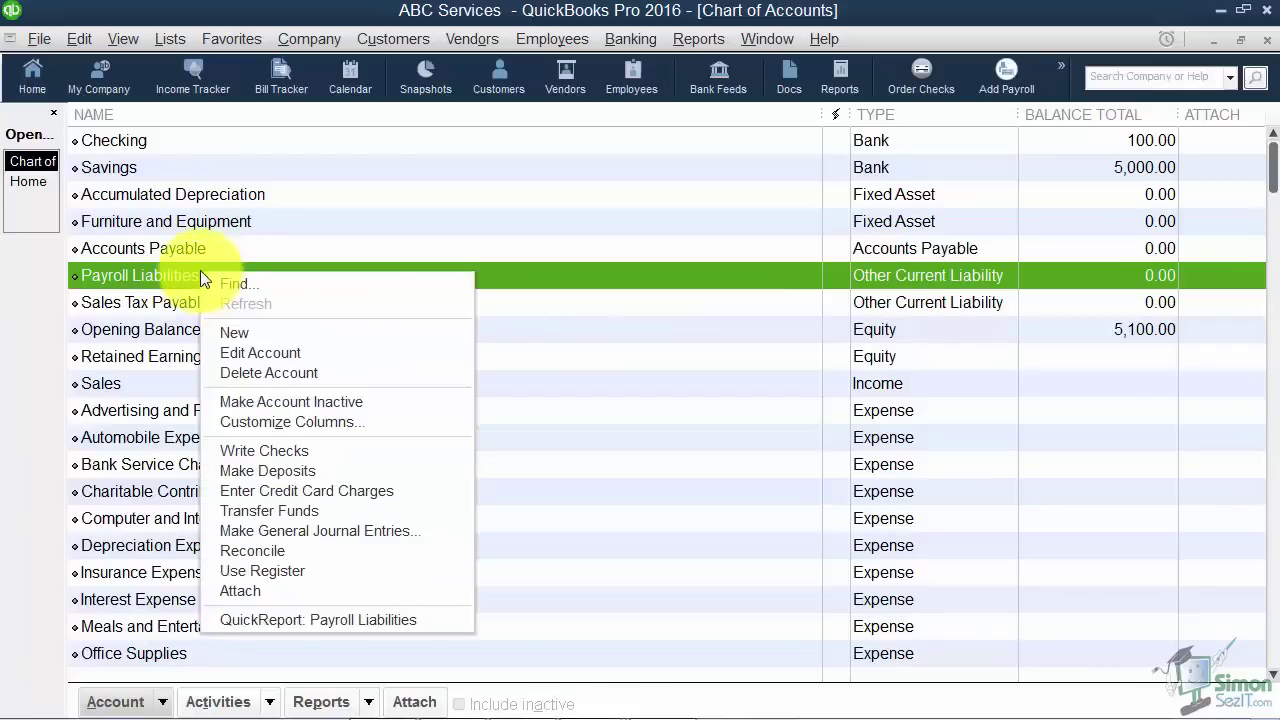
pyautogui.click(240, 333)
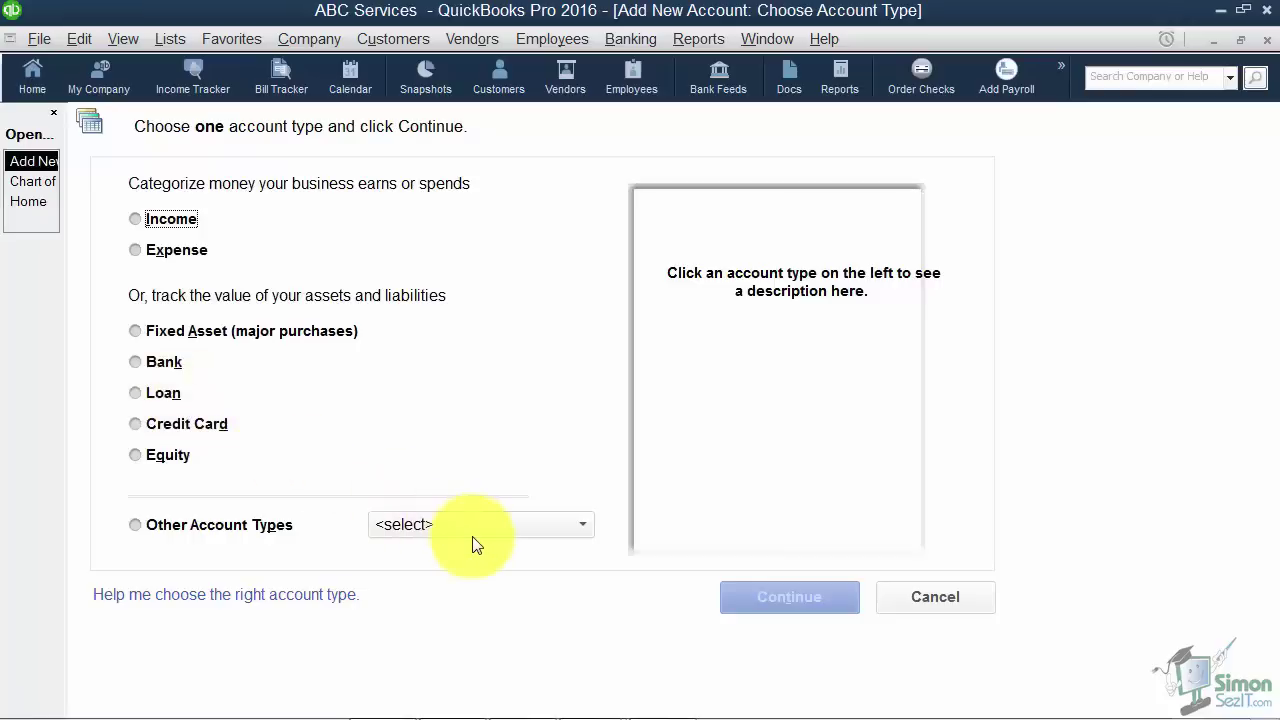
pyautogui.click(588, 532)
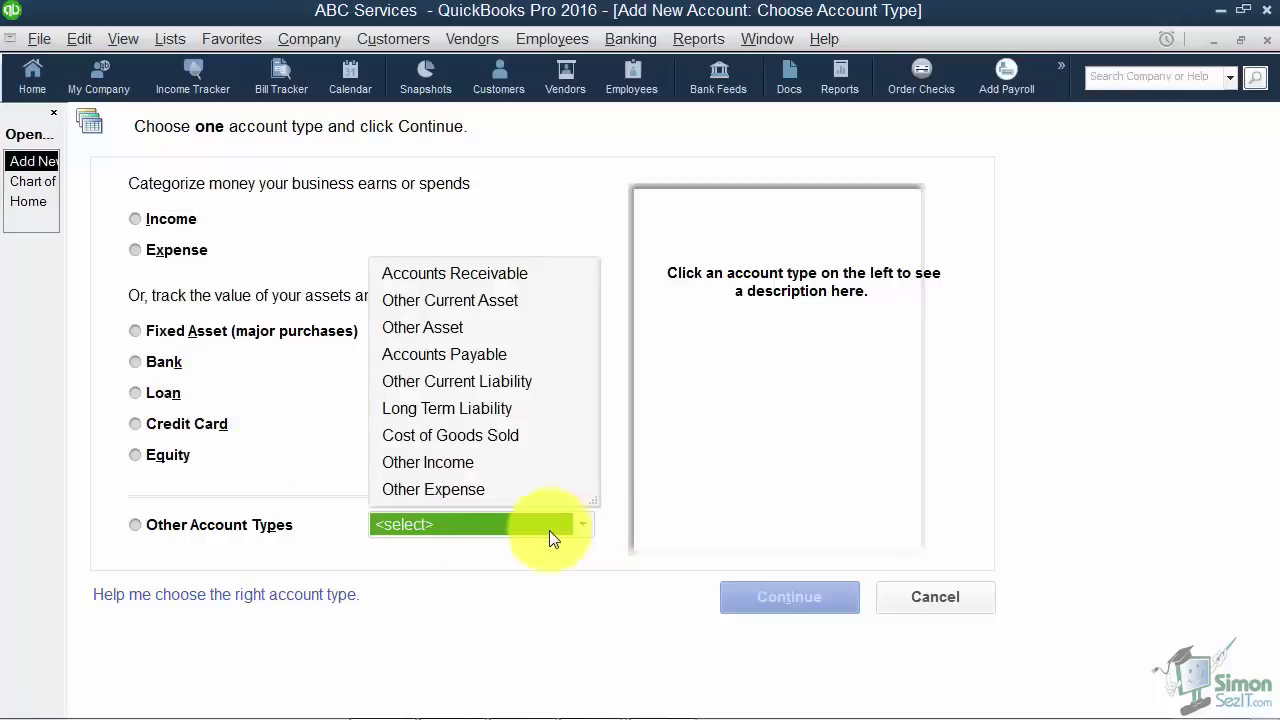
pyautogui.click(470, 408)
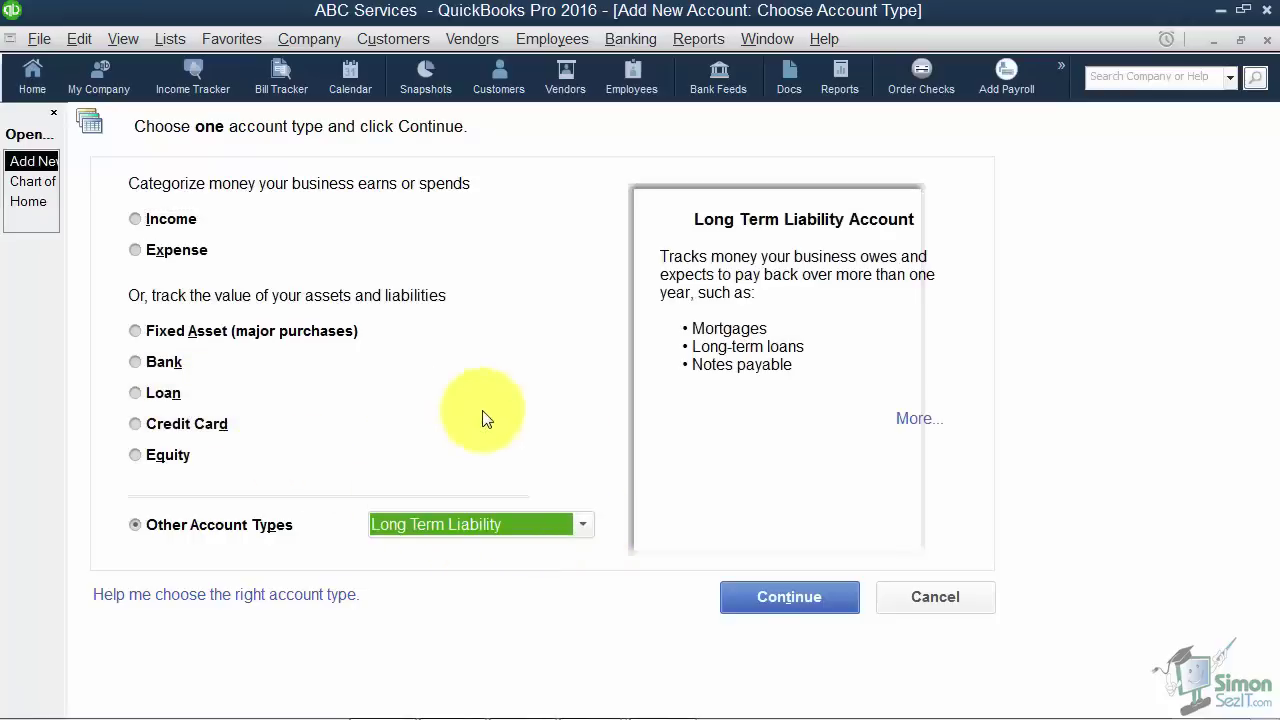
pyautogui.click(767, 596)
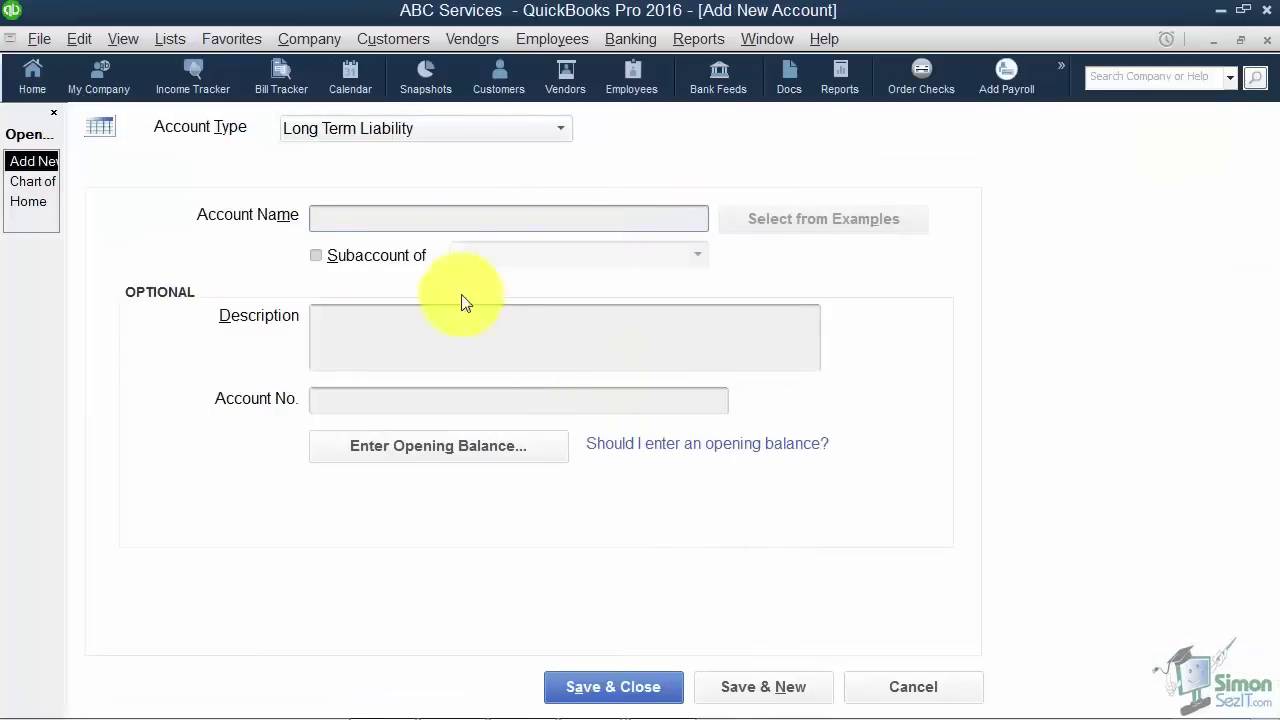
# Name the account 'Auto Payment' and open its opening balance entry
pyautogui.write('Auto PAyment')
pyautogui.click(367, 218)
pyautogui.press('BackSpace')
pyautogui.write('a')
pyautogui.click(435, 221)
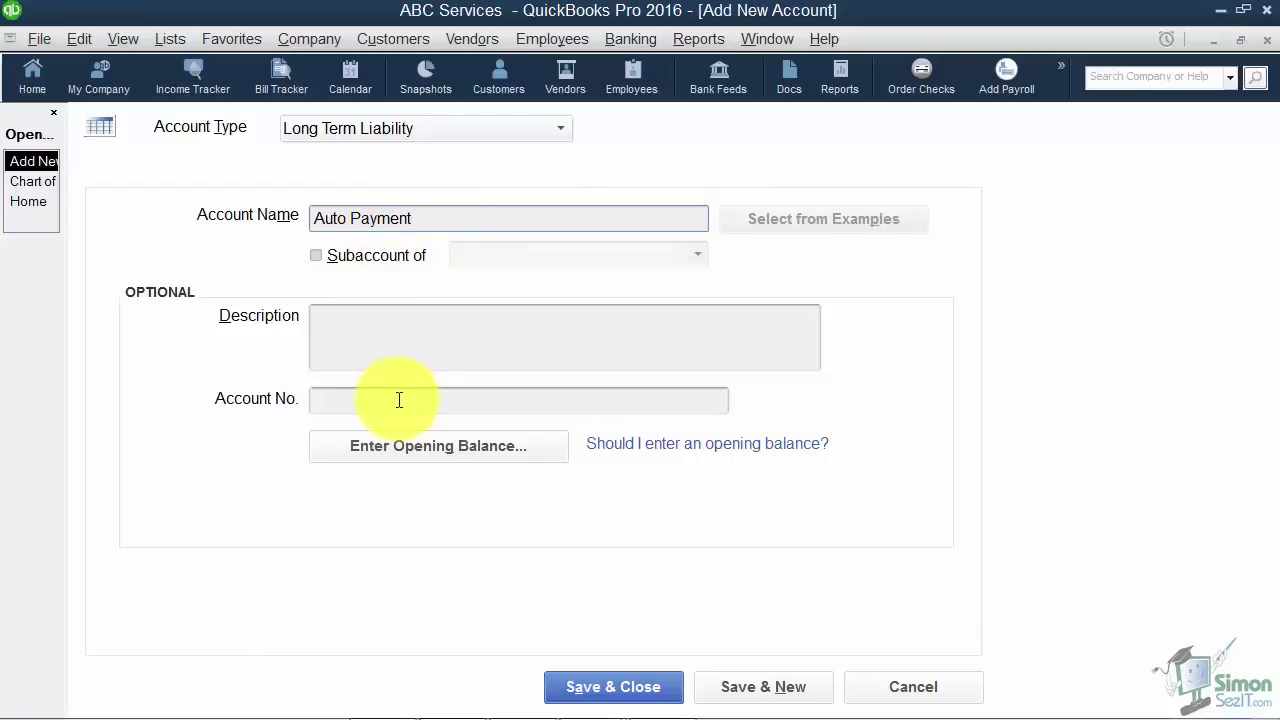
pyautogui.click(406, 450)
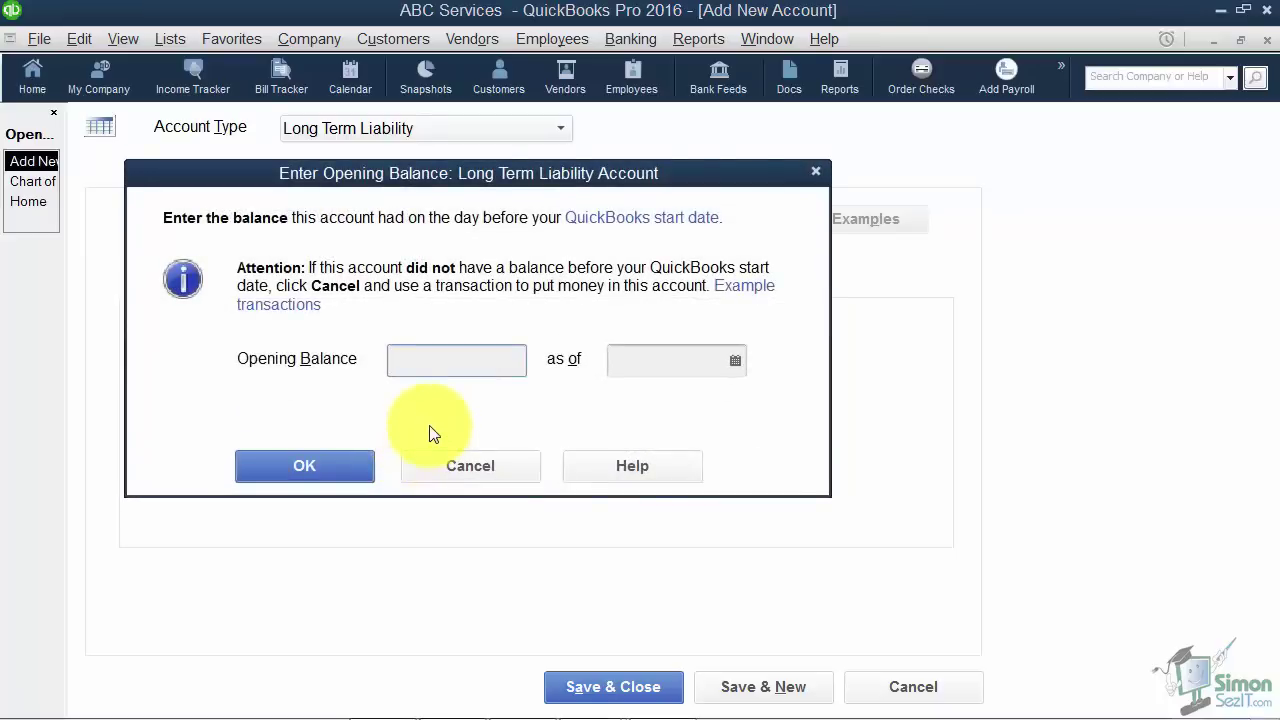
# Give Auto Payment a 12,500.00 opening balance as of 09/01/2015 and save it
pyautogui.write('12,500.')
pyautogui.press('Tab')
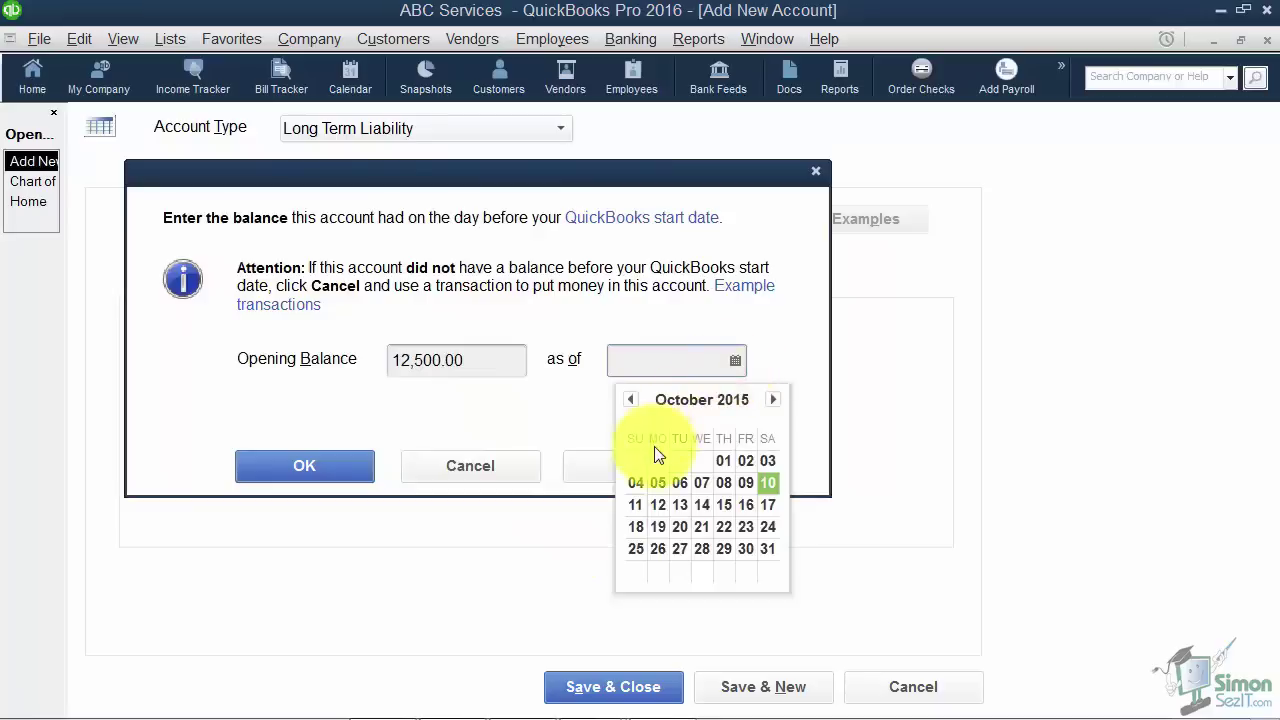
pyautogui.click(630, 399)
pyautogui.click(680, 460)
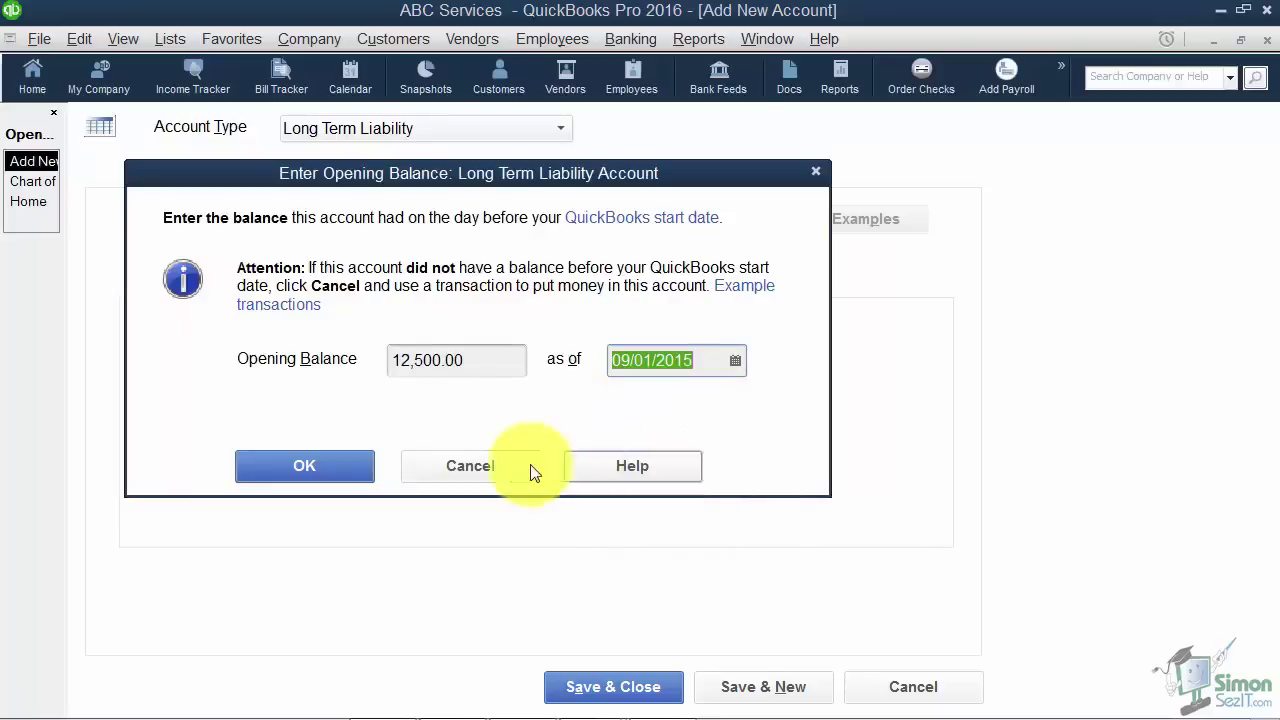
pyautogui.click(359, 466)
pyautogui.click(585, 690)
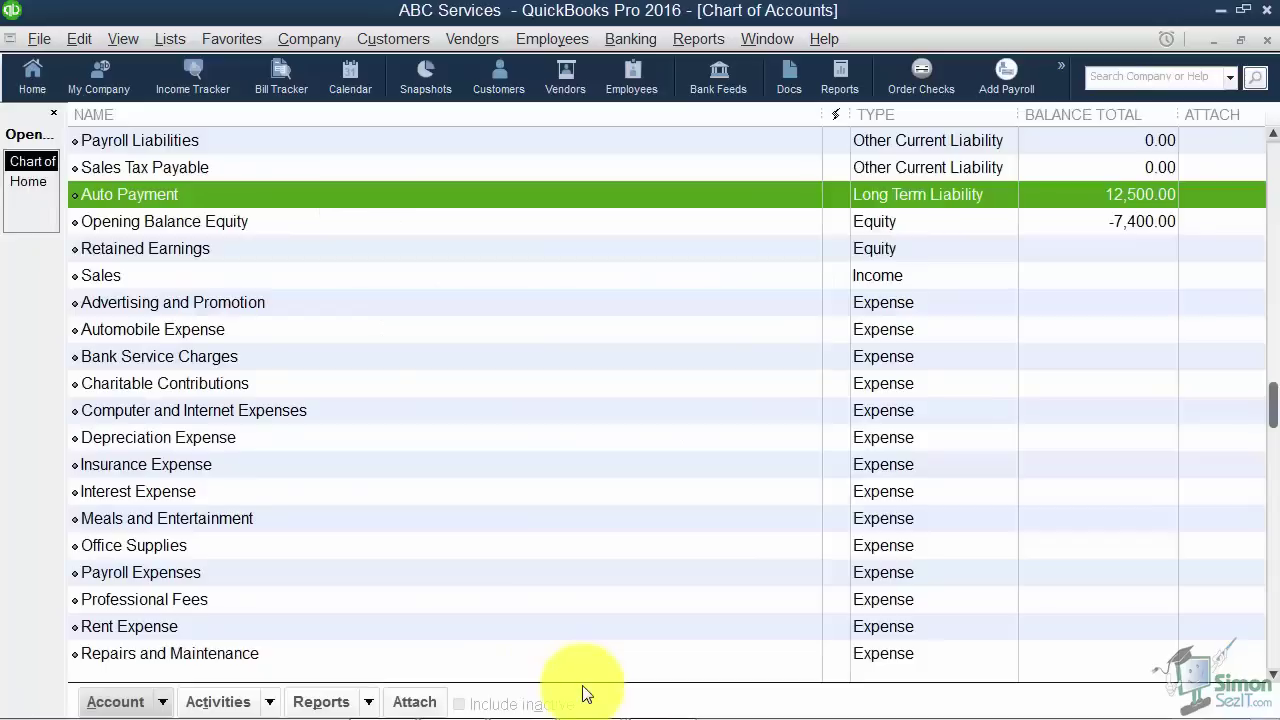
pyautogui.click(1140, 221)
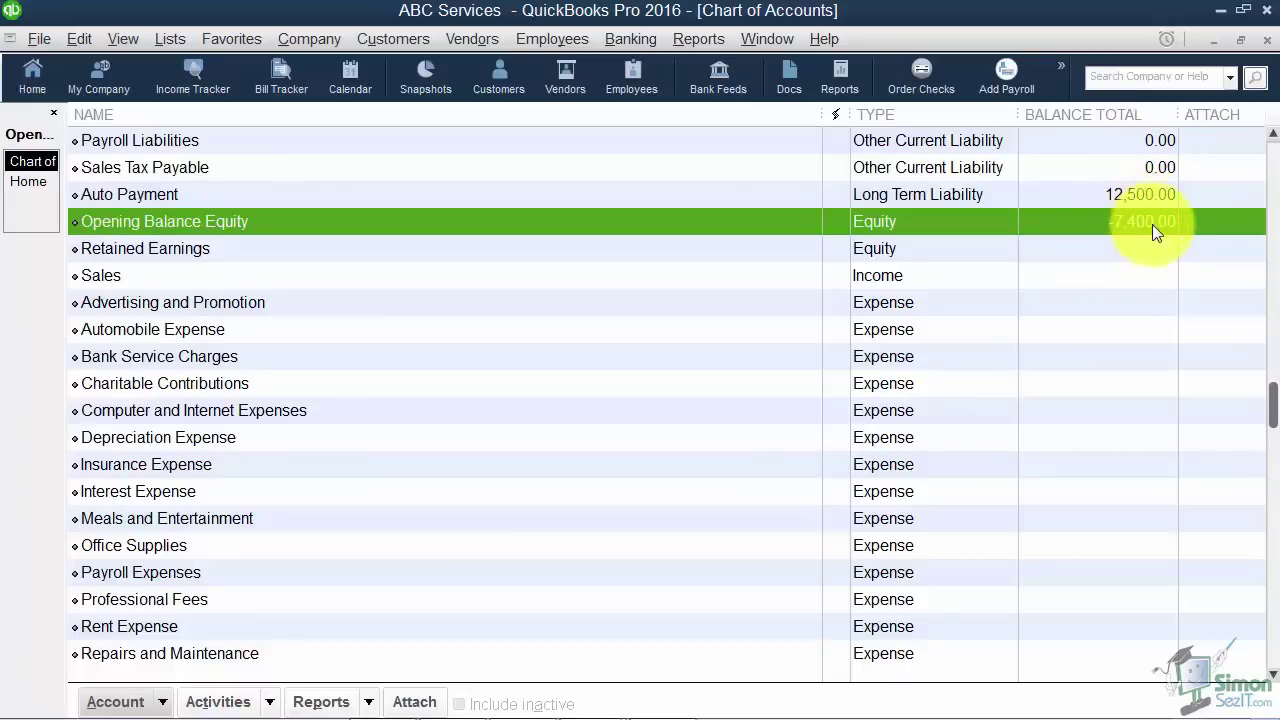
pyautogui.click(1273, 135)
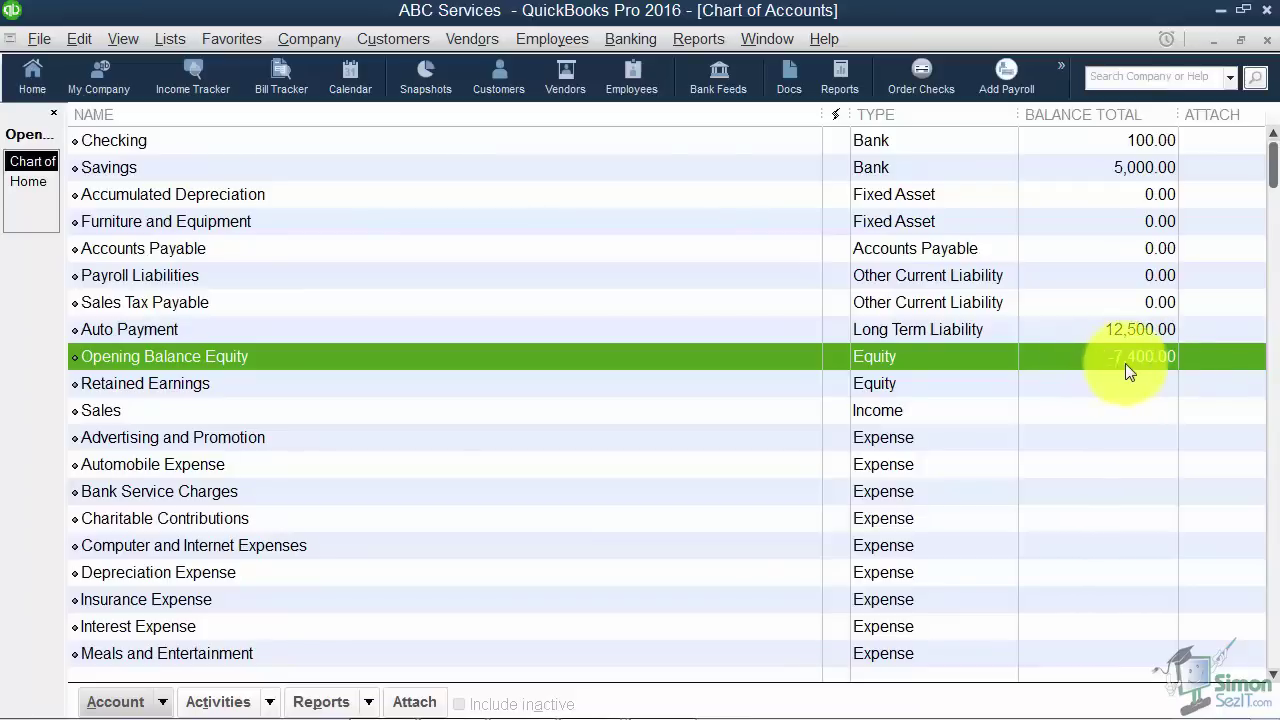
pyautogui.click(931, 335)
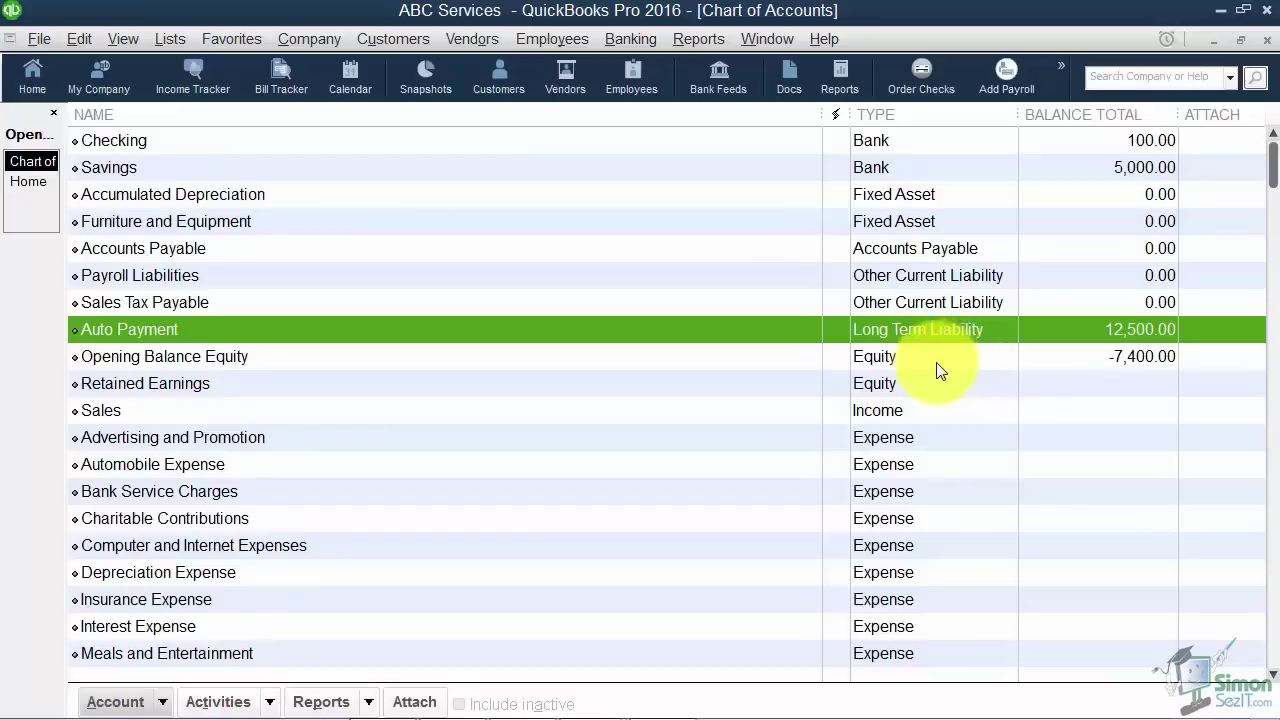
# Create a Credit Card account named 'VISA' and open its opening balance entry
pyautogui.rightClick(192, 334)
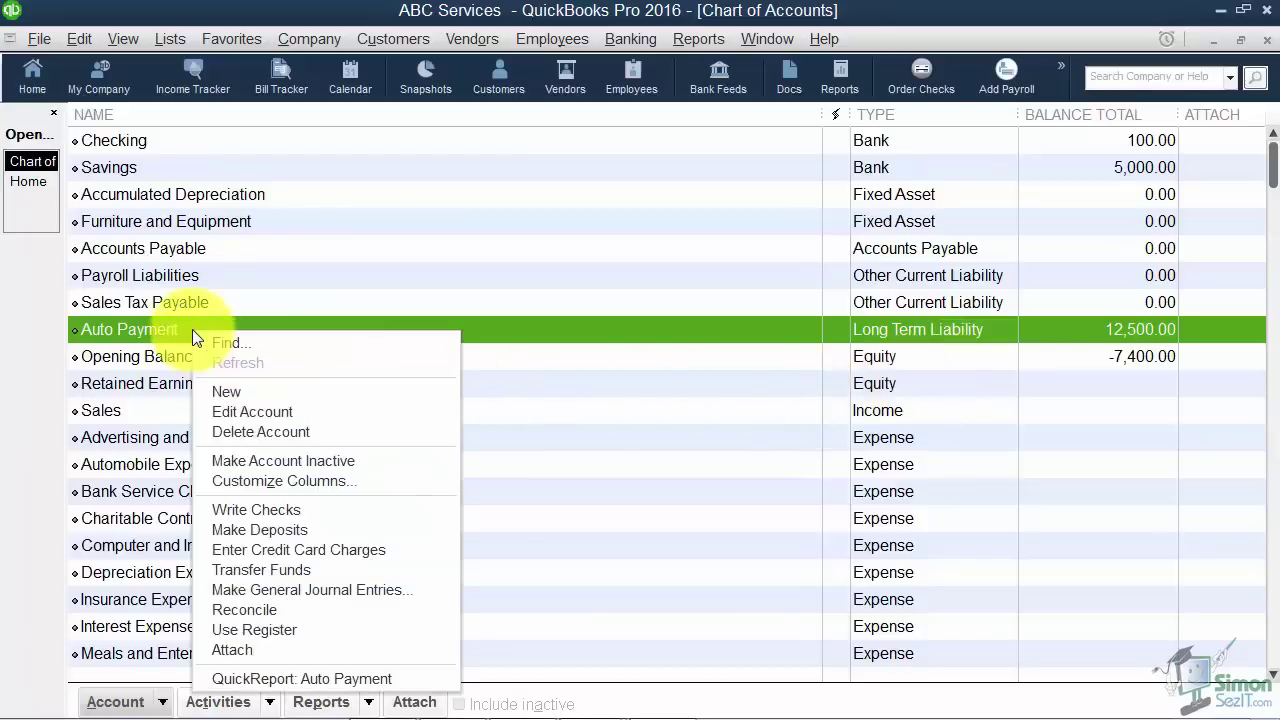
pyautogui.click(232, 390)
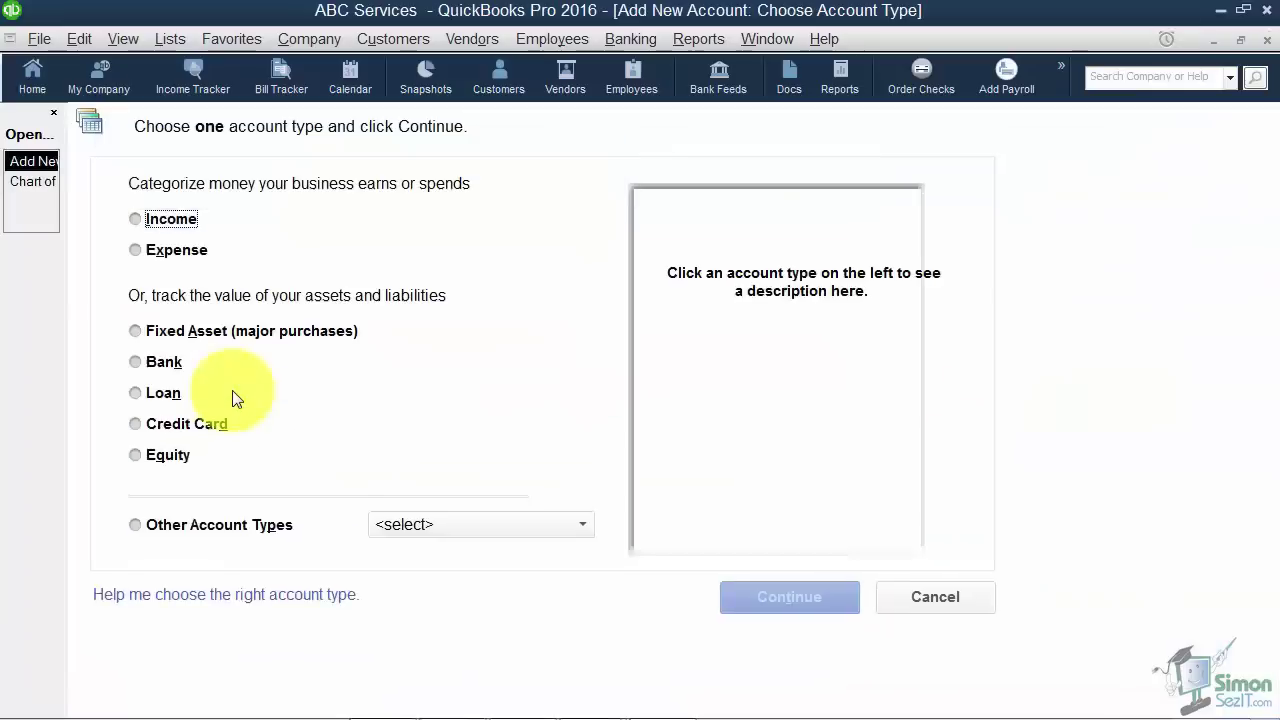
pyautogui.click(135, 424)
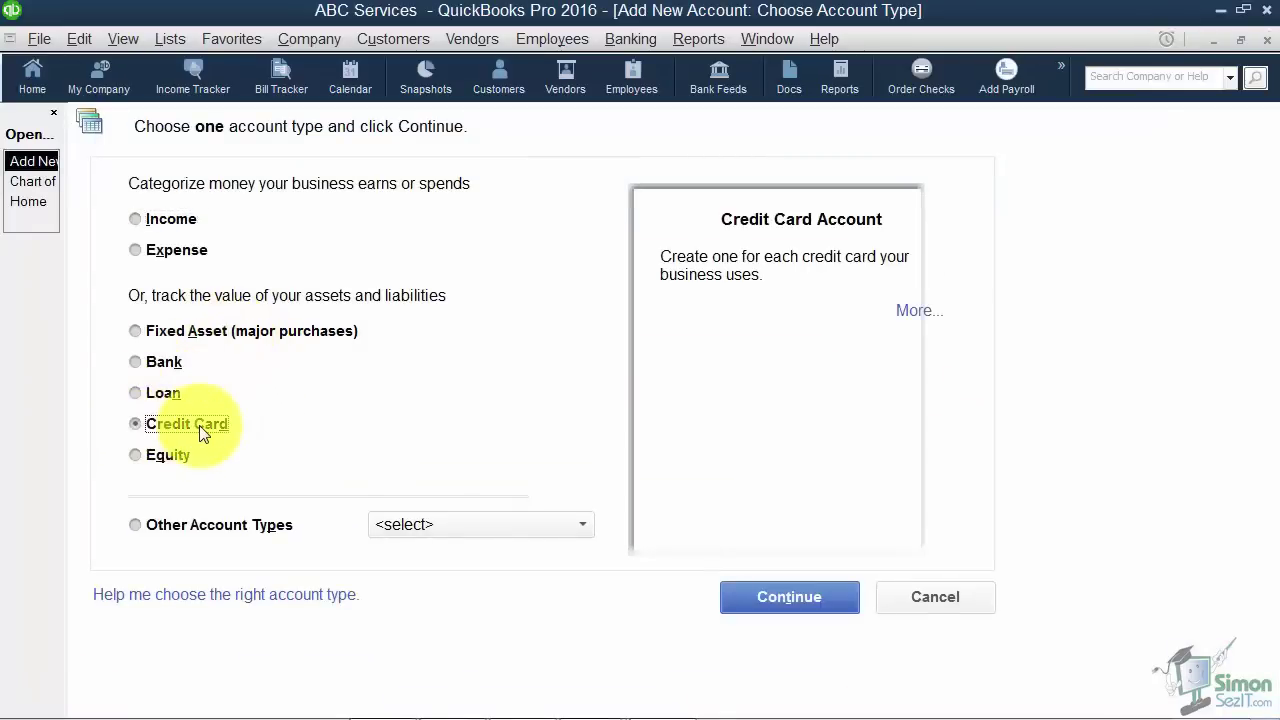
pyautogui.click(774, 596)
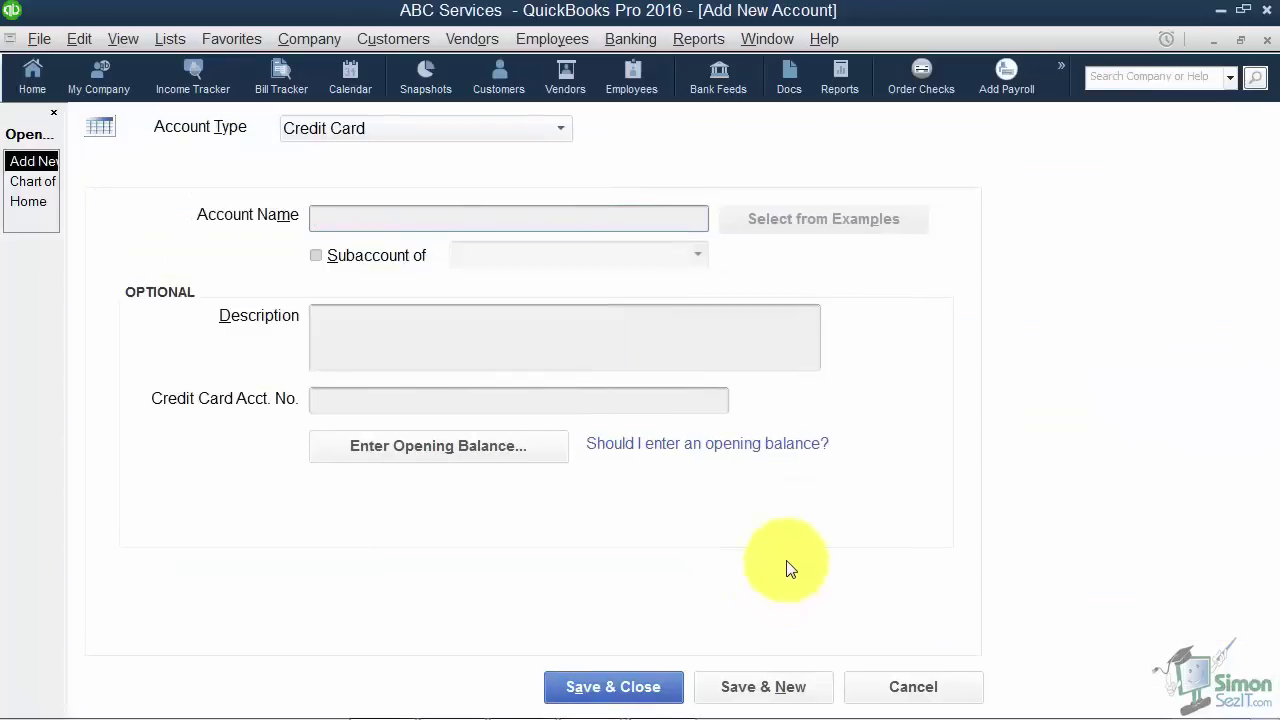
pyautogui.write('VISA')
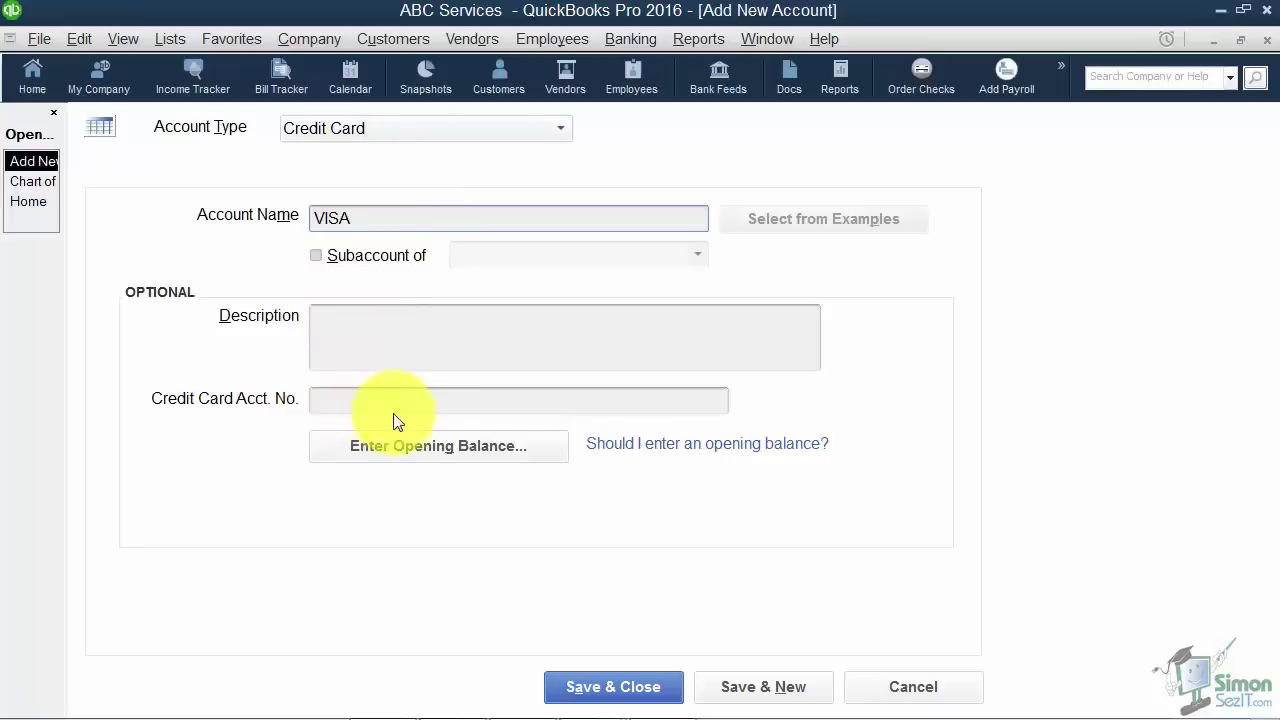
pyautogui.click(474, 451)
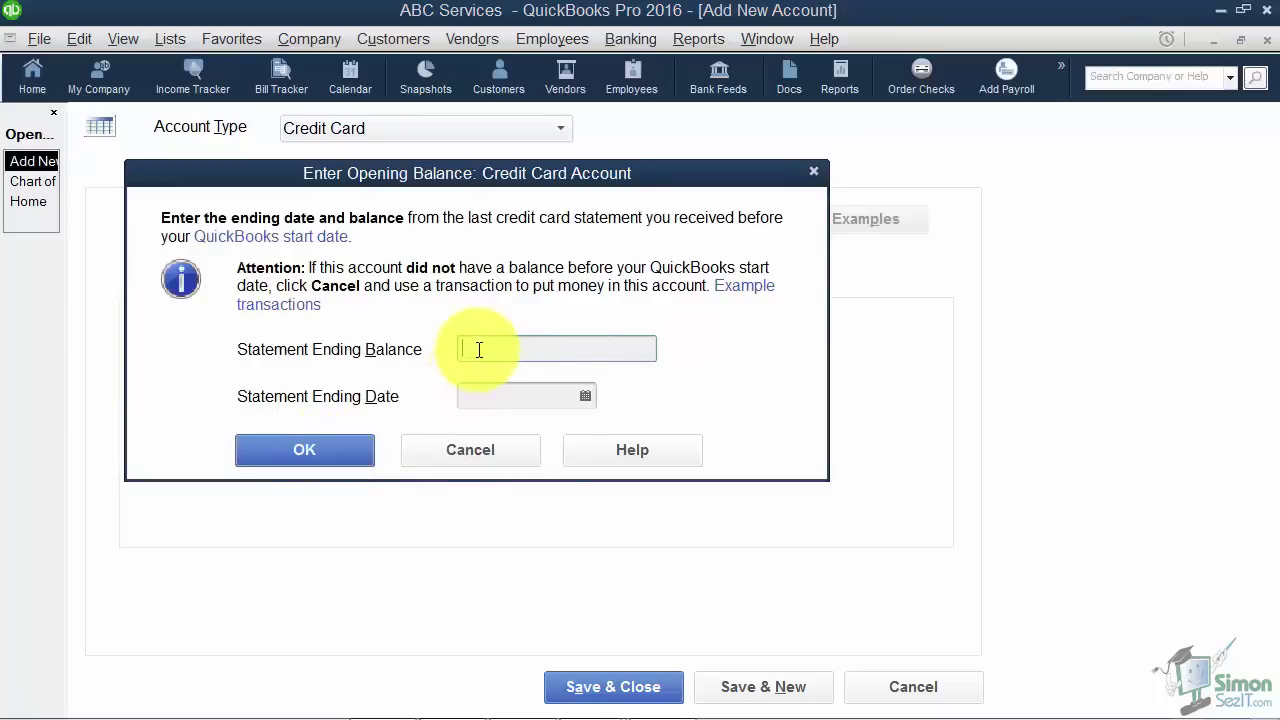
# Enter a 1,521.36 statement ending balance dated 09/01/2015 and save the VISA account
pyautogui.write('1521.36')
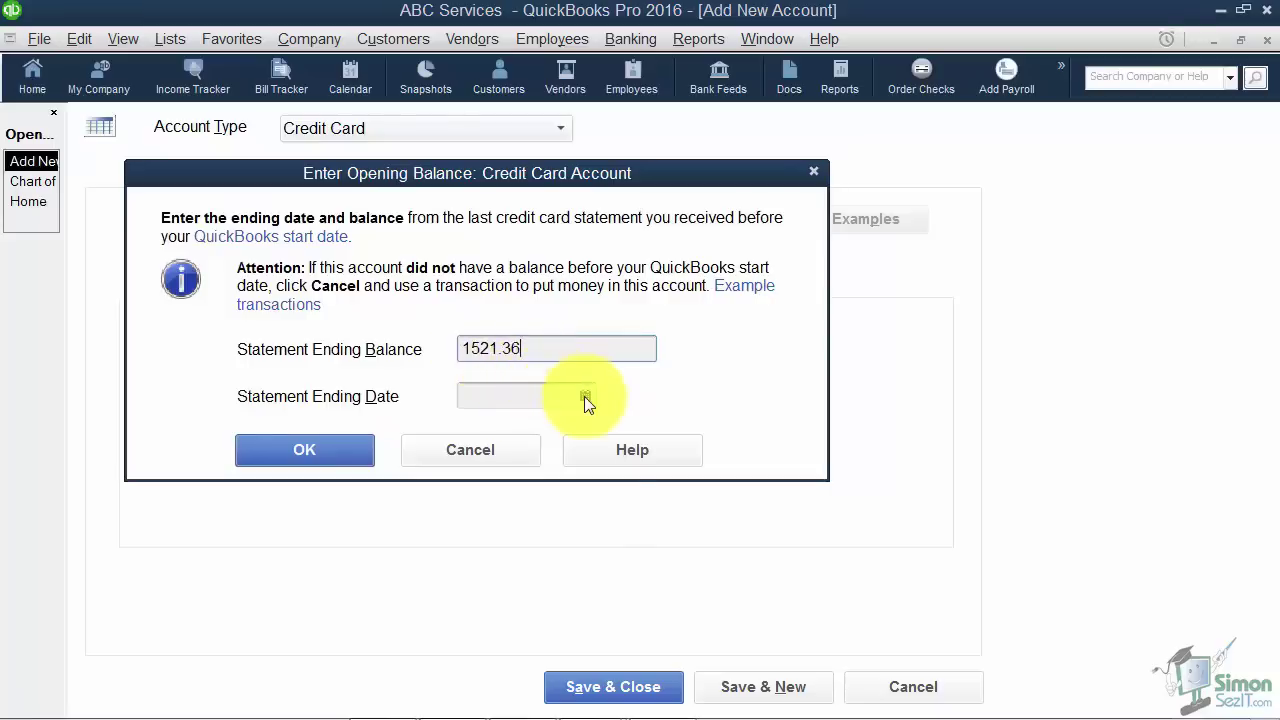
pyautogui.click(585, 396)
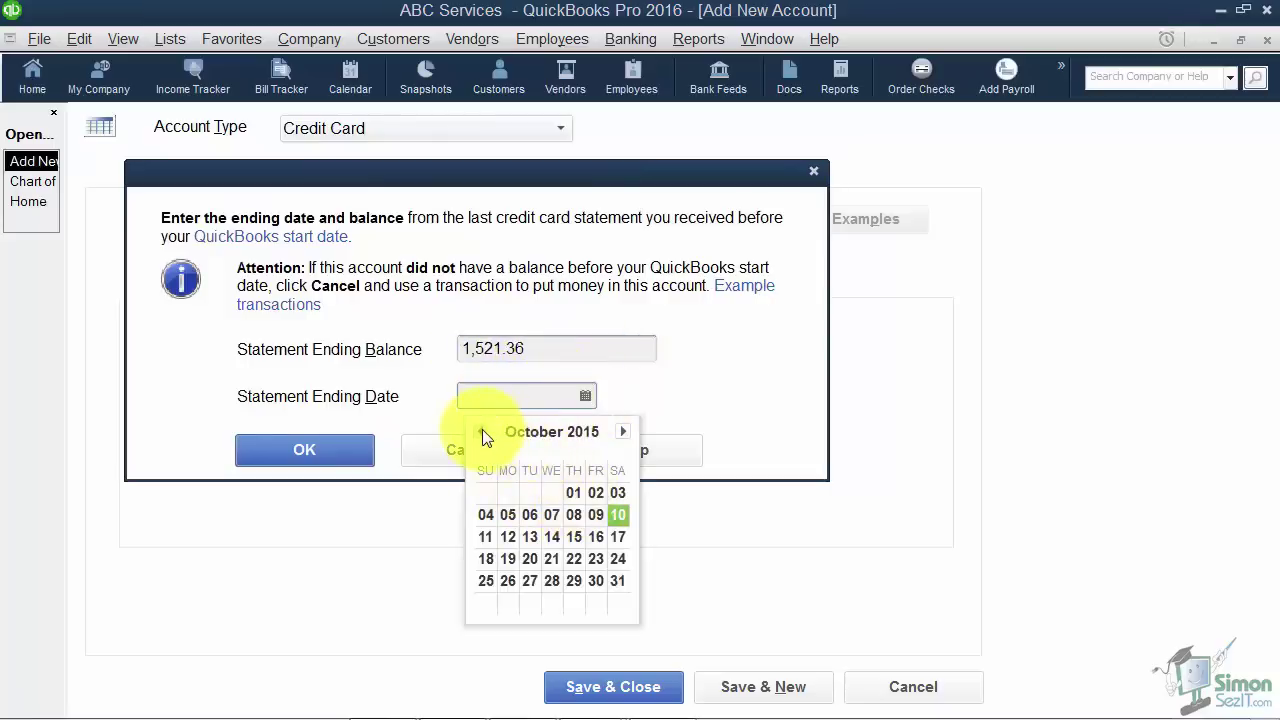
pyautogui.click(480, 431)
pyautogui.click(530, 492)
pyautogui.click(340, 447)
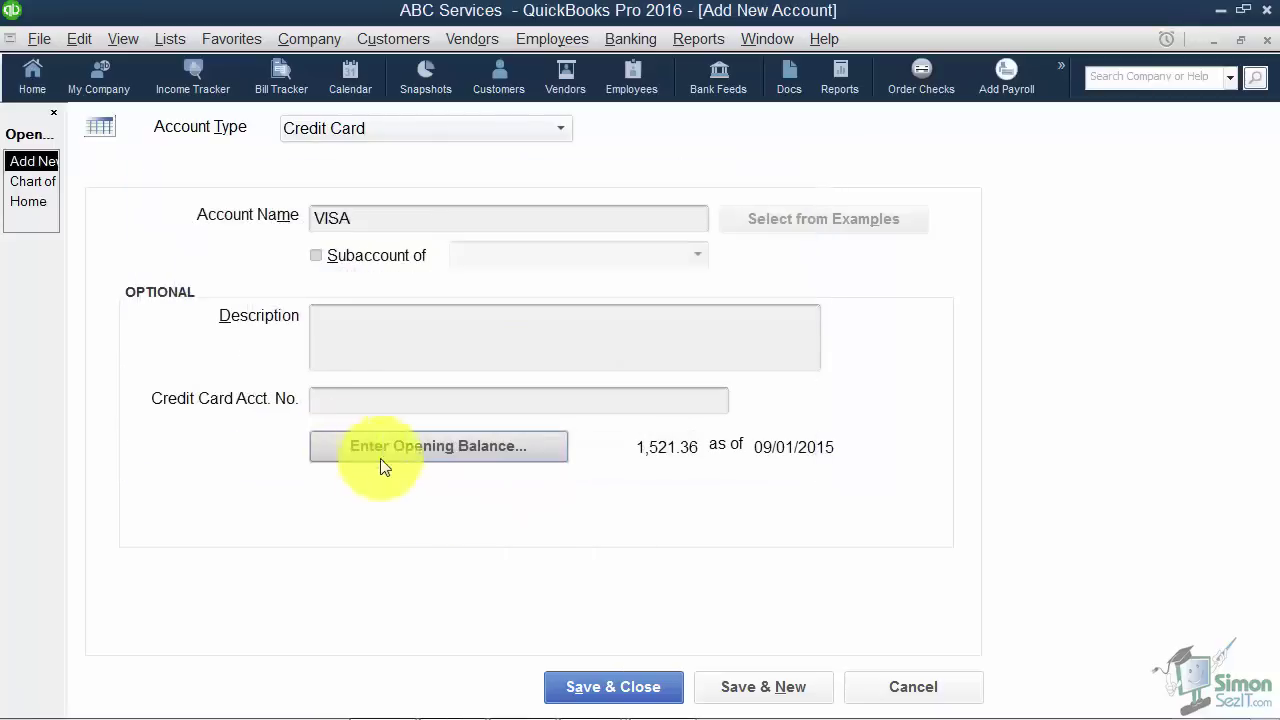
pyautogui.click(596, 694)
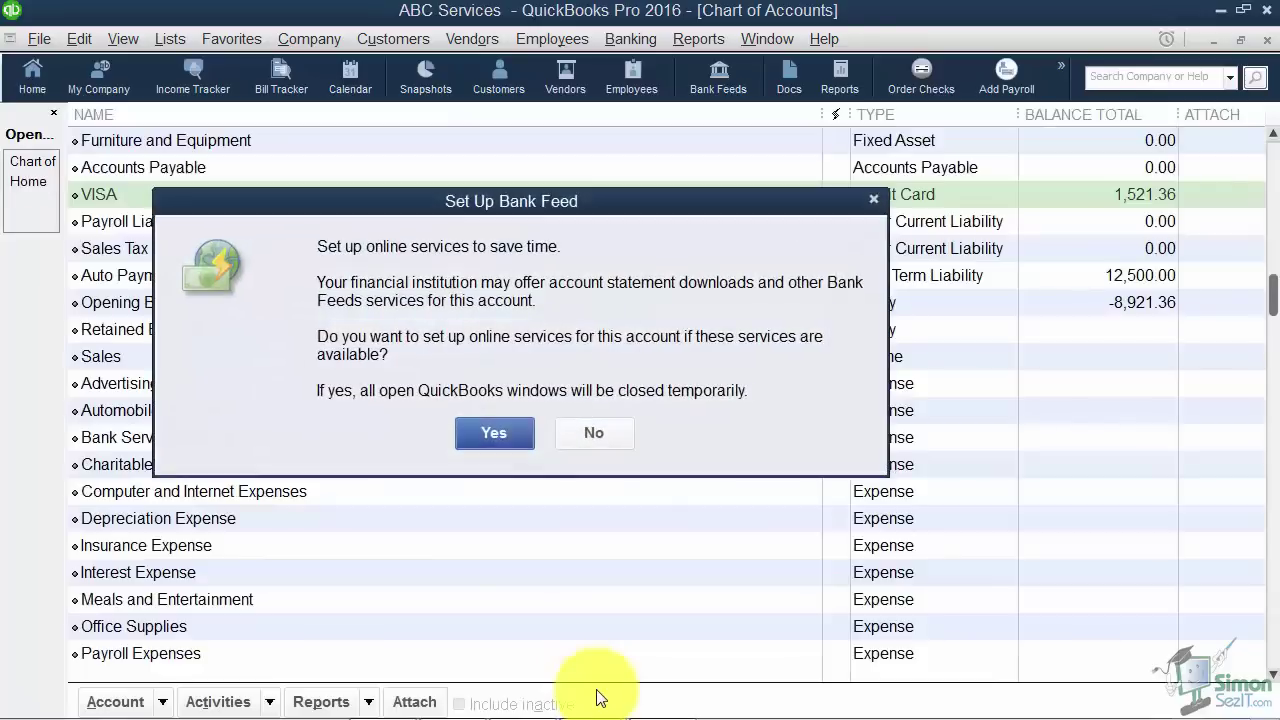
# Decline online bank feed setup for the VISA account
pyautogui.click(592, 436)
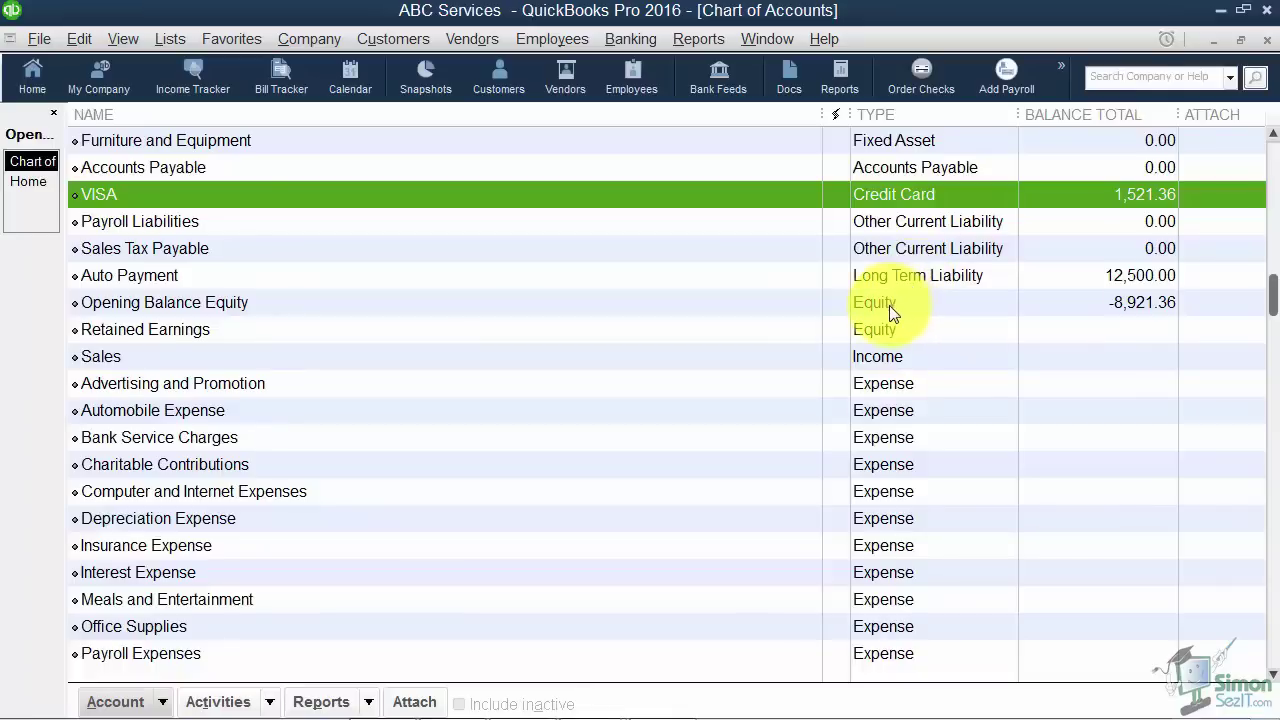
pyautogui.click(889, 306)
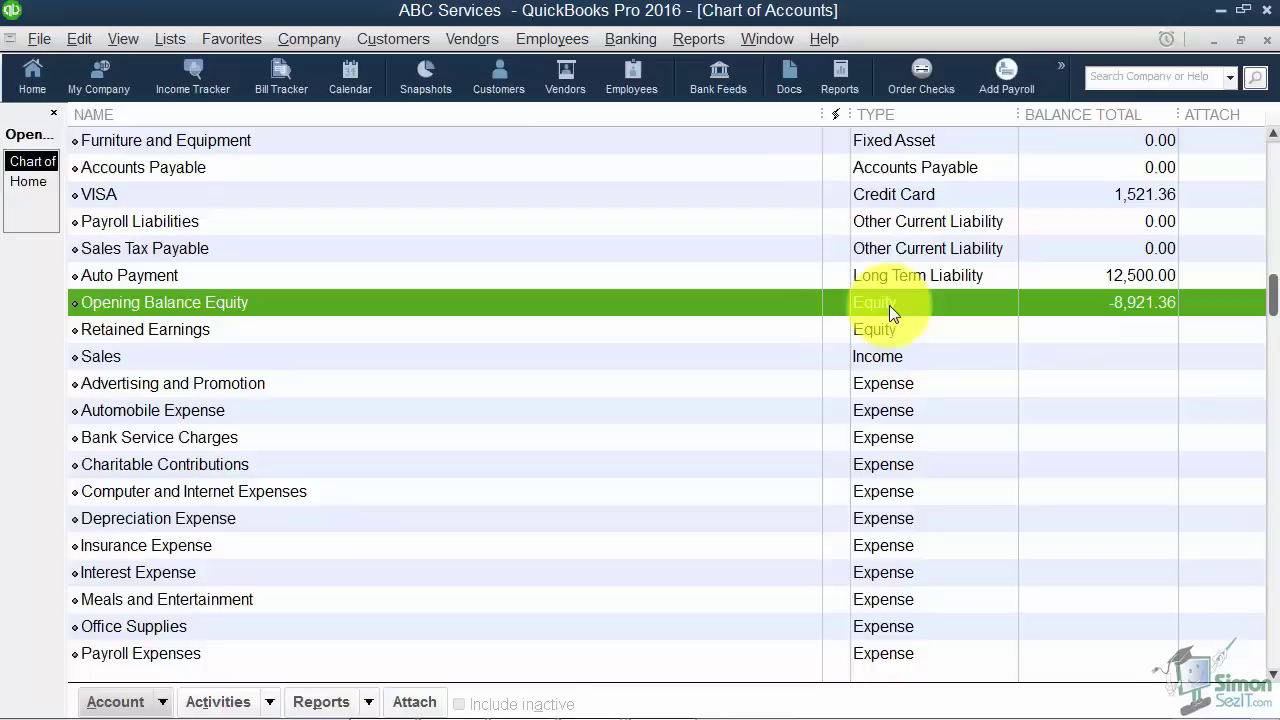
# Create a new Equity account named 'Owner'
pyautogui.rightClick(230, 303)
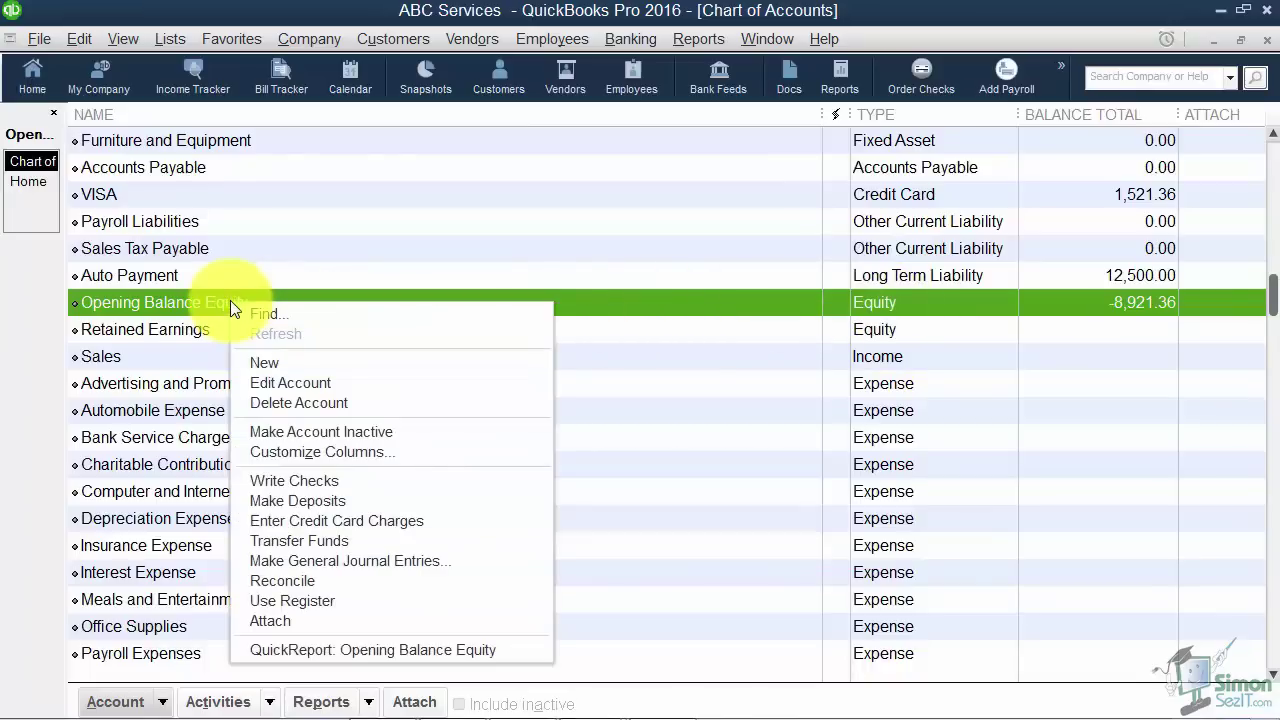
pyautogui.click(265, 362)
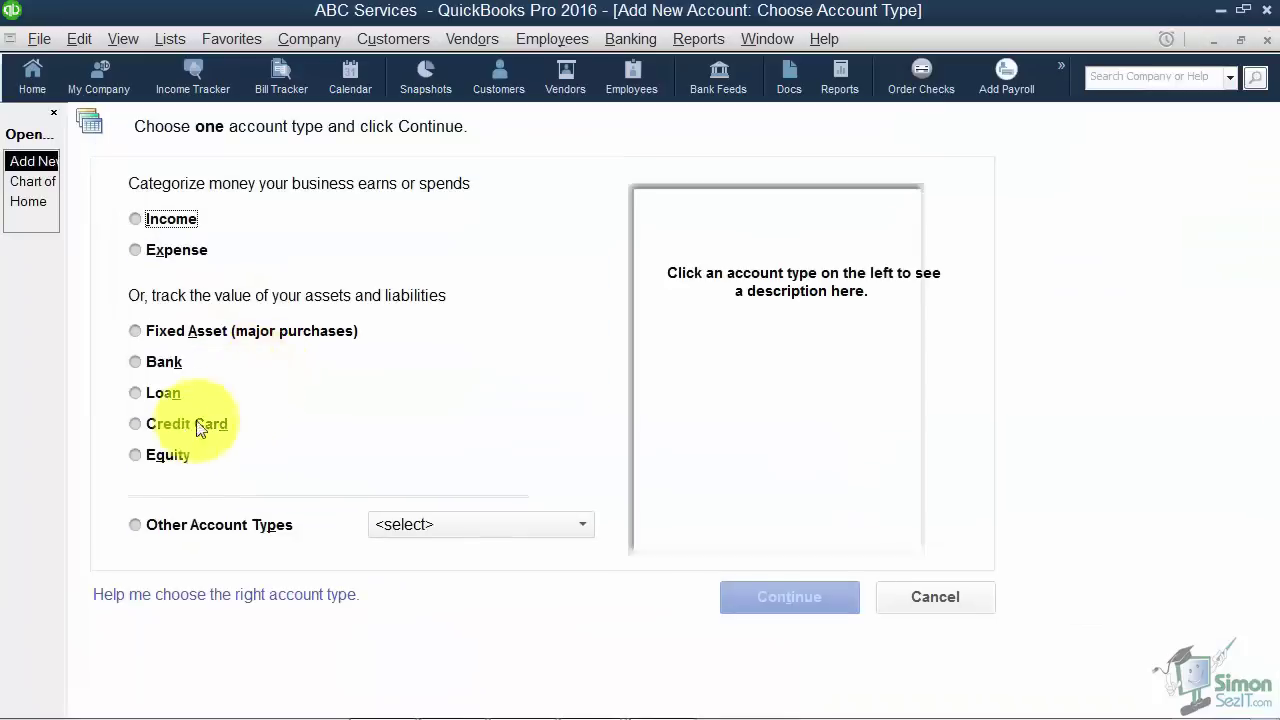
pyautogui.click(135, 455)
pyautogui.click(752, 592)
pyautogui.write('Owner')
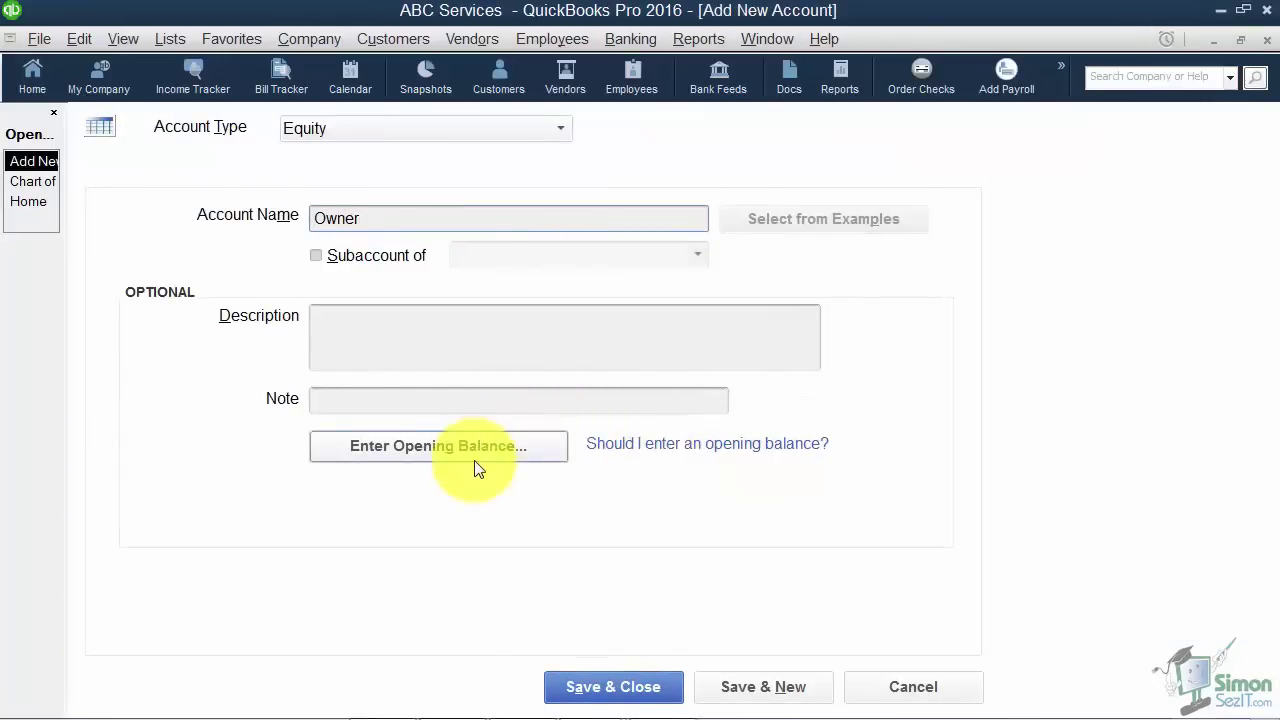
pyautogui.click(757, 690)
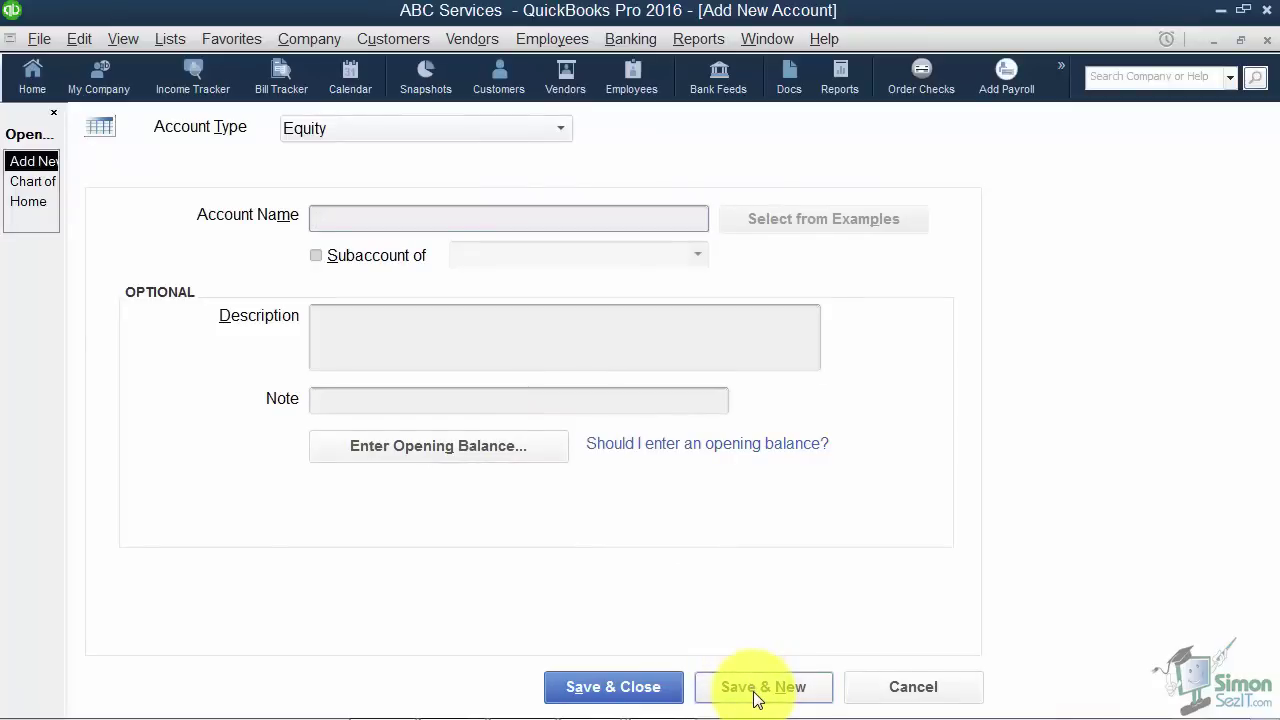
# Add 'Contributions' as an equity subaccount of Owner
pyautogui.write('Contributions')
pyautogui.click(316, 257)
pyautogui.click(491, 253)
pyautogui.write('Owner')
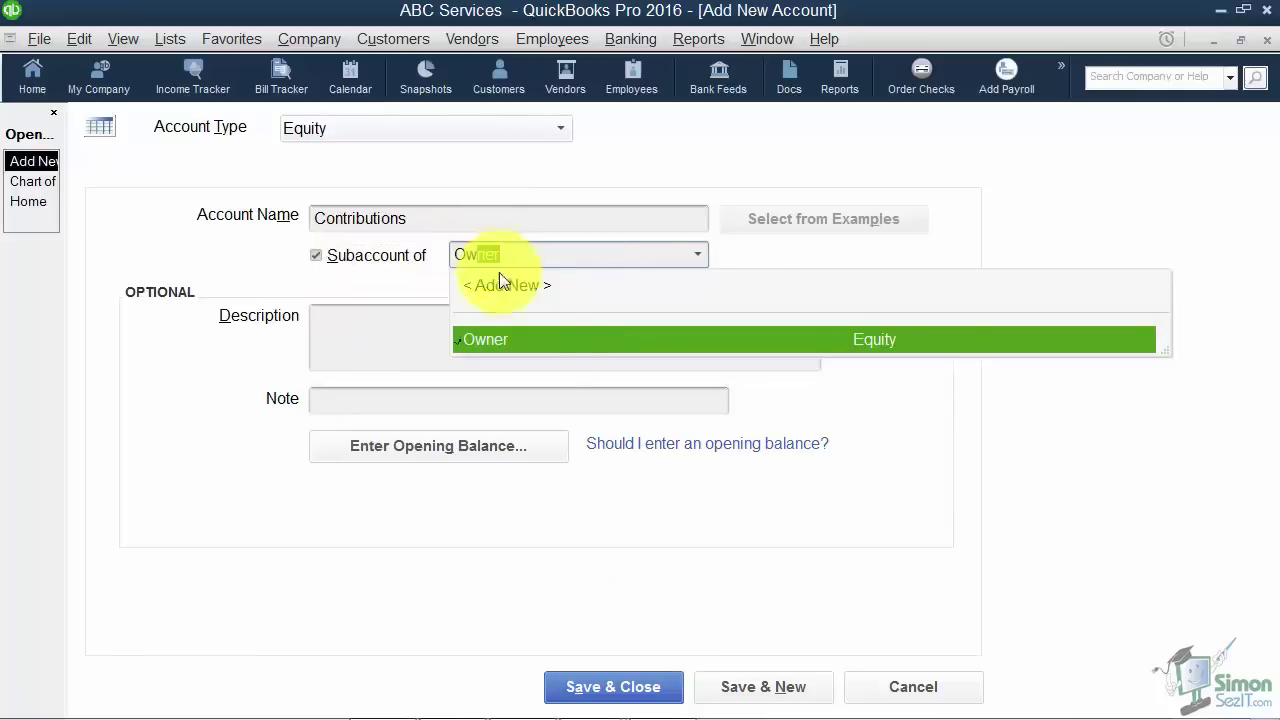
pyautogui.click(728, 698)
# Add 'Draws' as an equity subaccount of Owner and return to the list
pyautogui.write('DRaws')
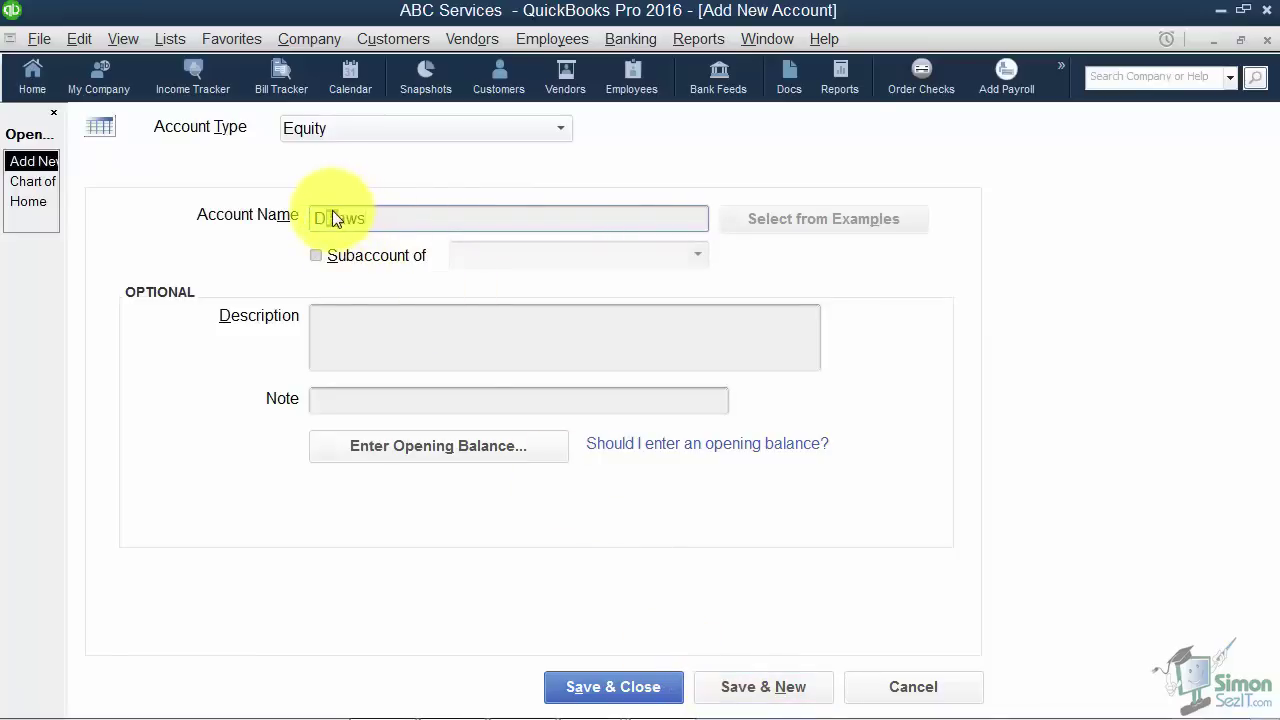
pyautogui.click(316, 256)
pyautogui.click(471, 257)
pyautogui.write('Owner')
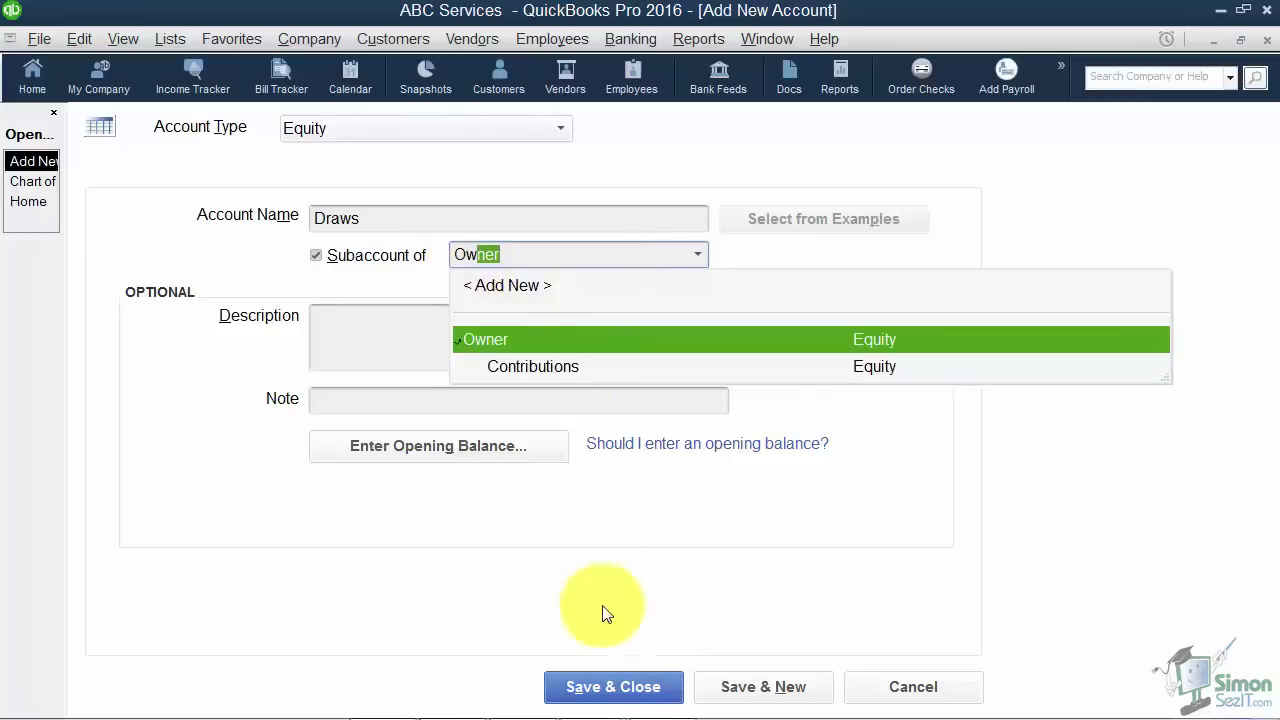
pyautogui.click(603, 688)
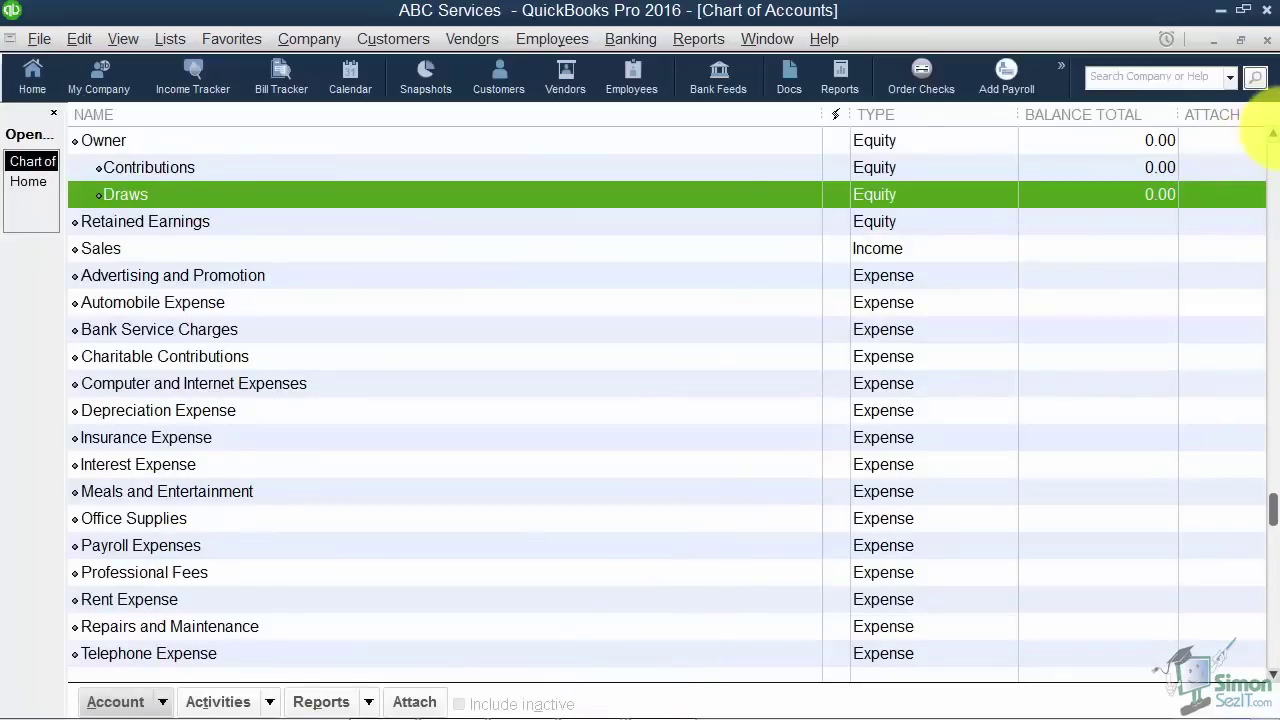
# Browse the Chart of Accounts and select the Automobile Expense account
pyautogui.scroll(2, 1262, 132)
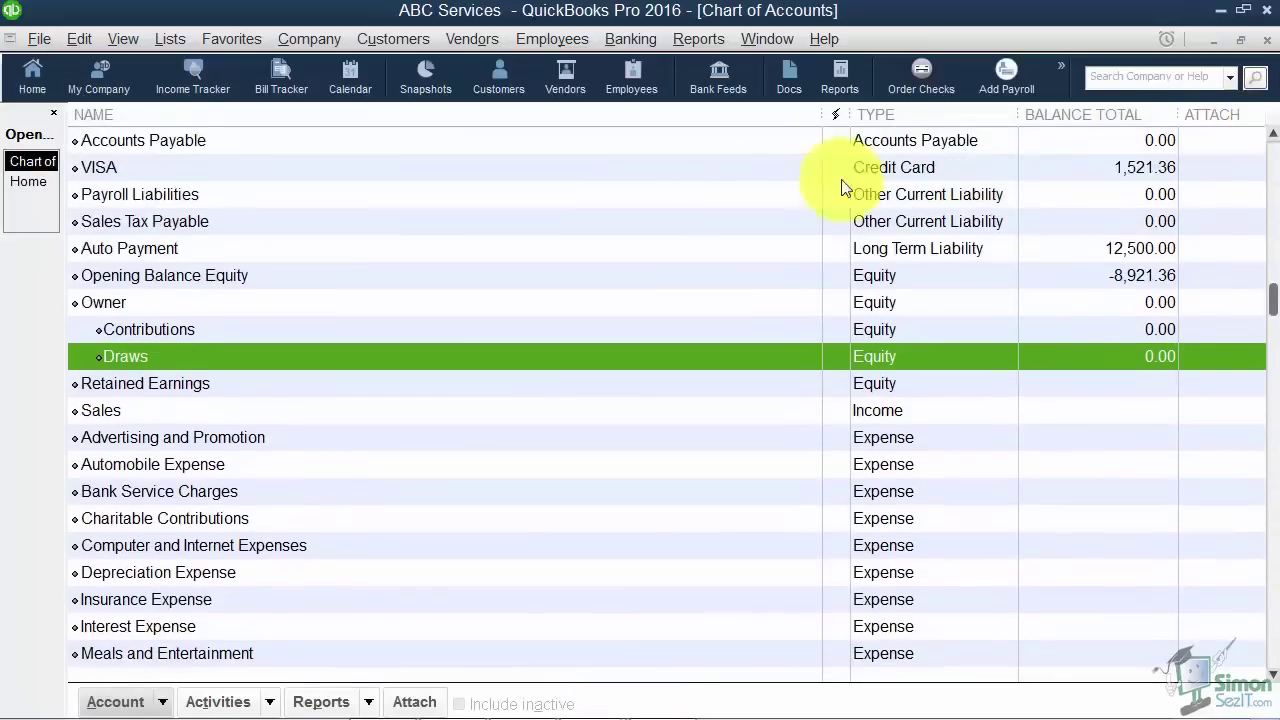
pyautogui.click(155, 306)
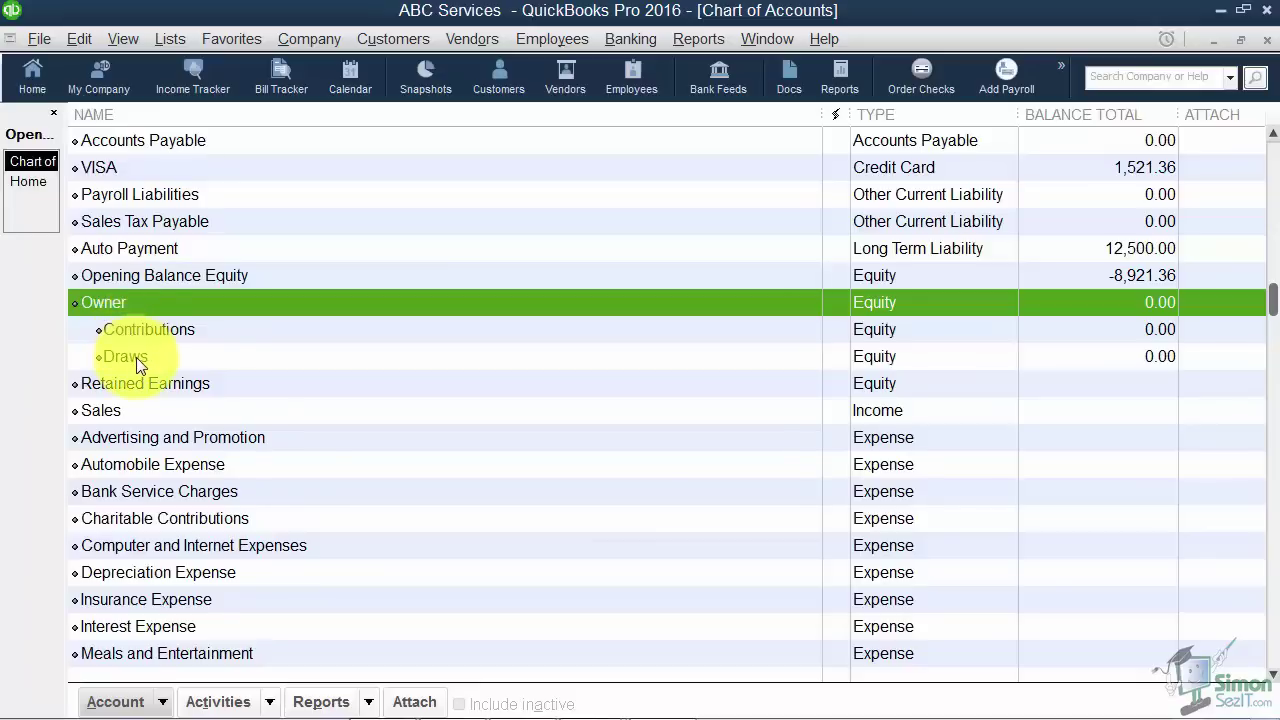
pyautogui.click(123, 412)
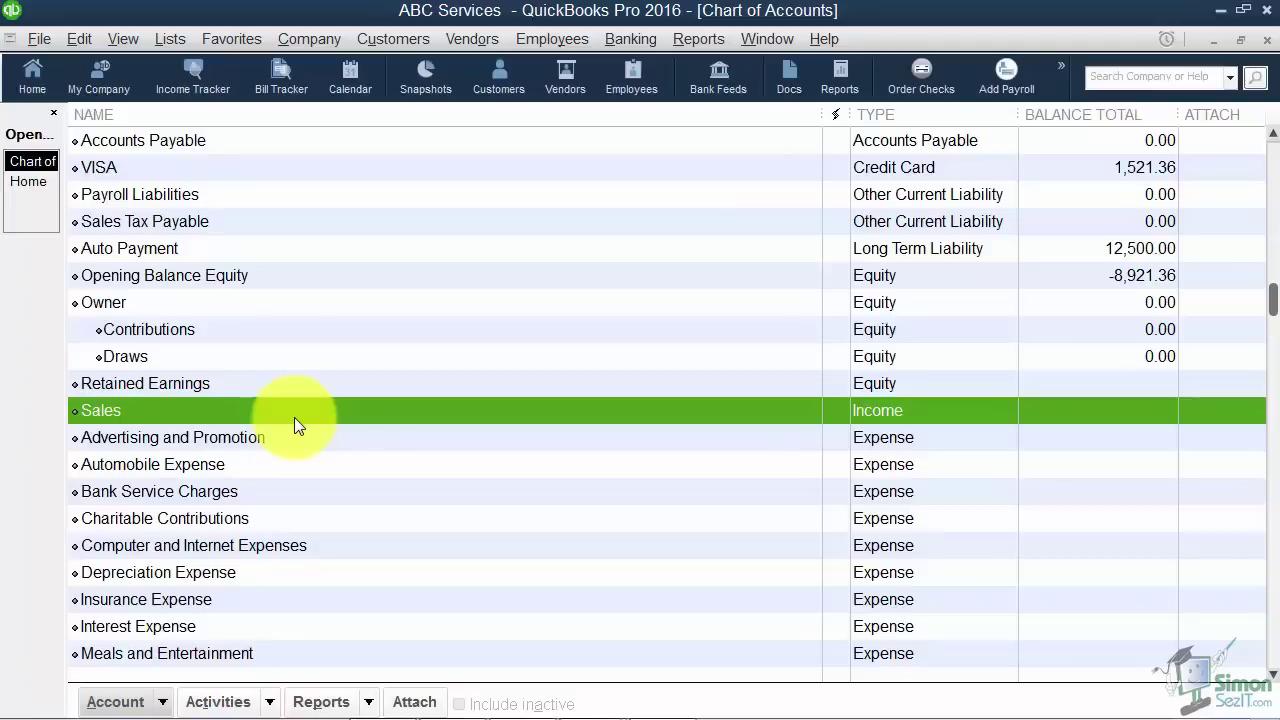
pyautogui.click(910, 438)
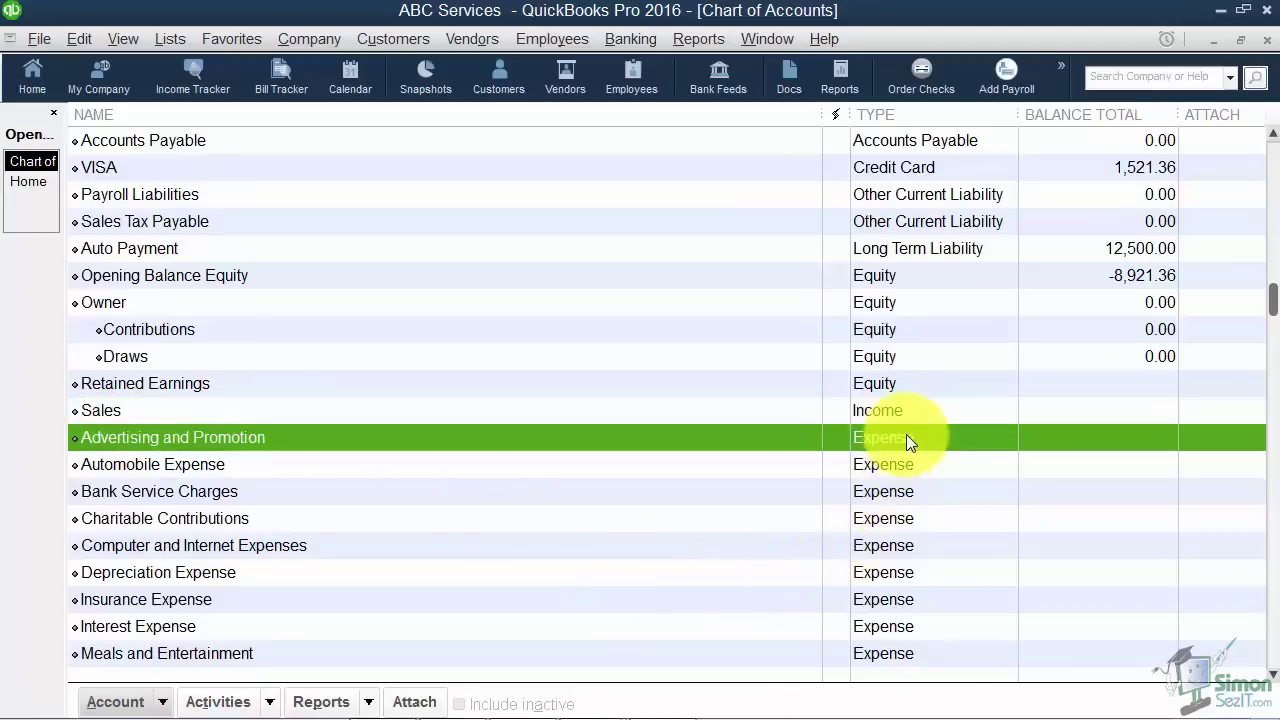
pyautogui.click(1273, 674)
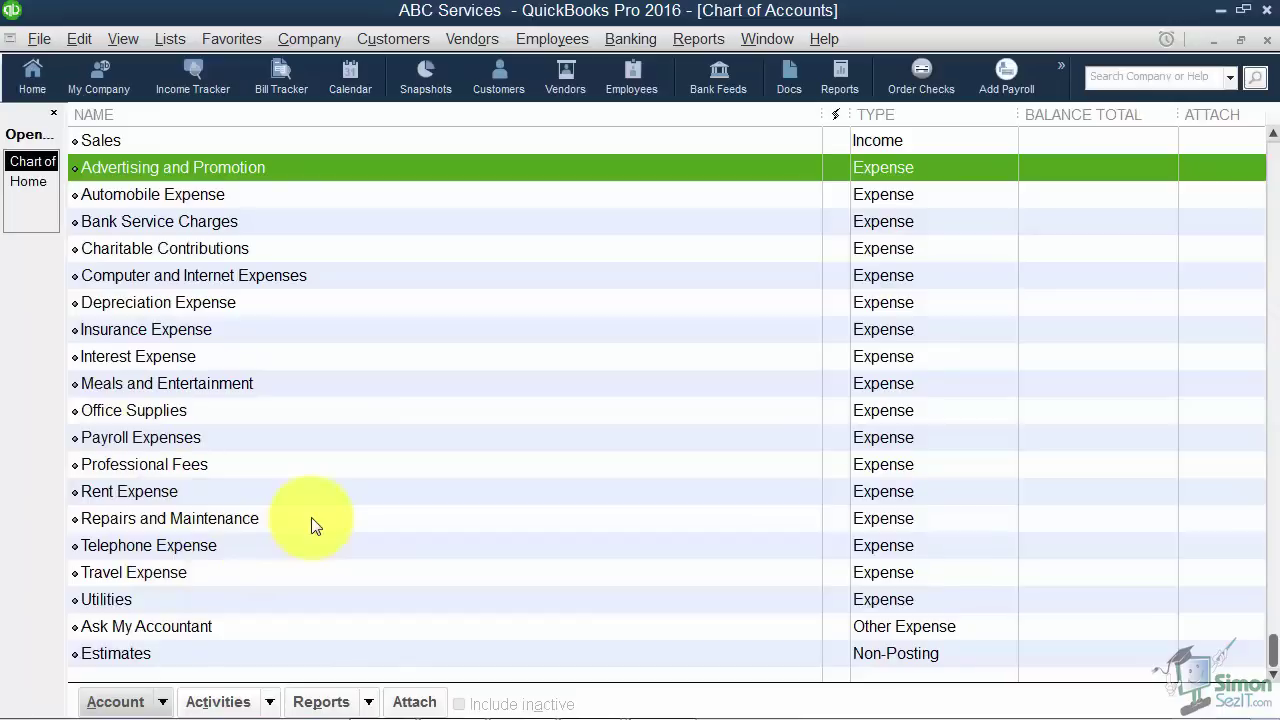
pyautogui.click(221, 197)
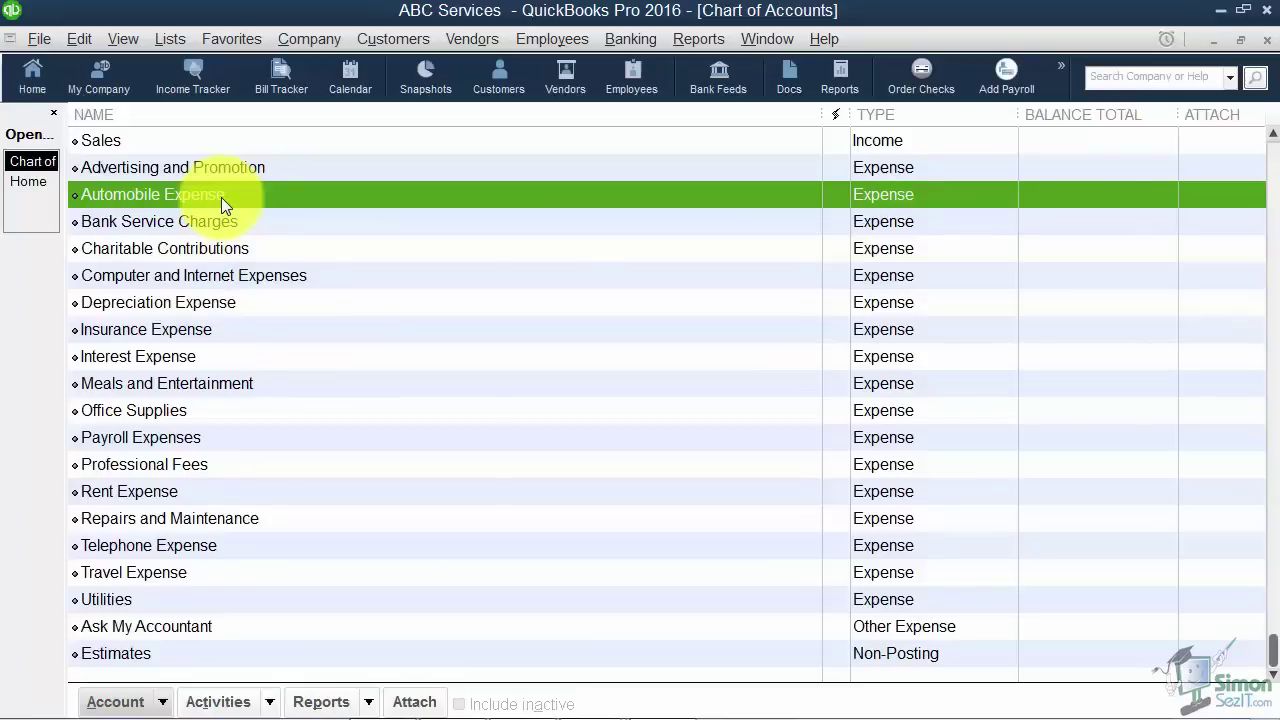
# Create an Expense account named 'Fuel' nested under Automobile Expense
pyautogui.rightClick(221, 197)
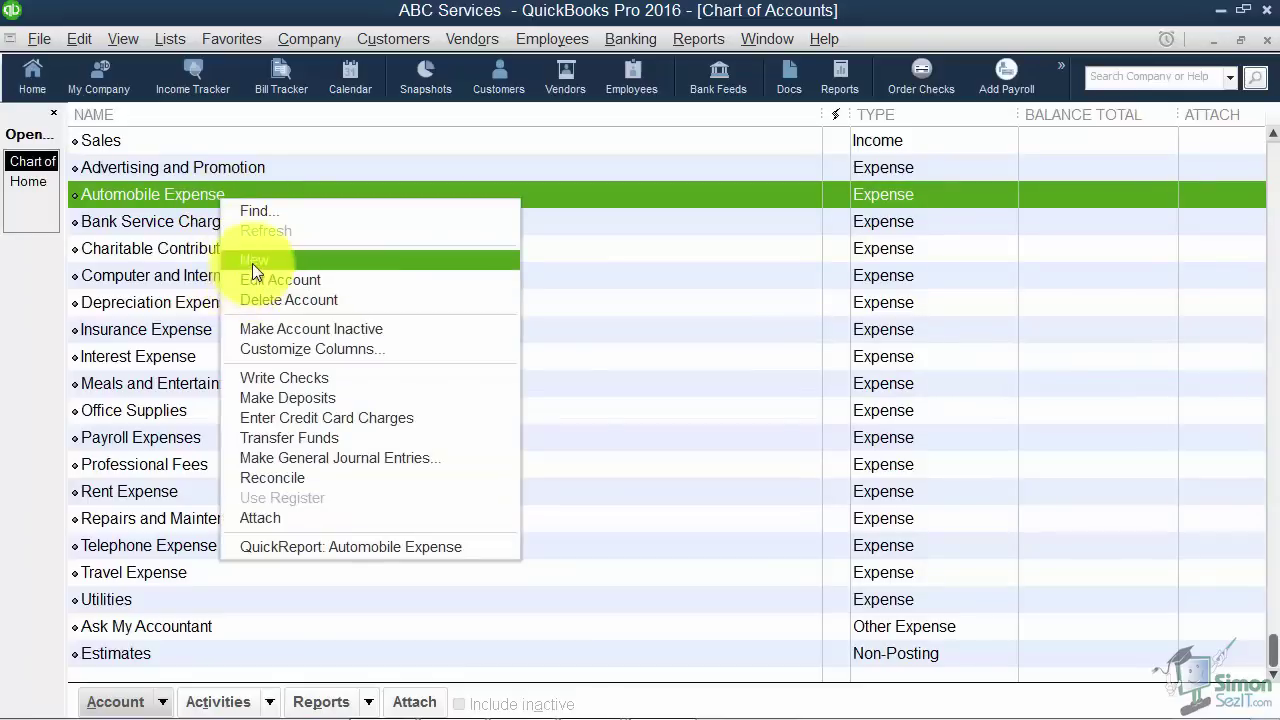
pyautogui.click(252, 263)
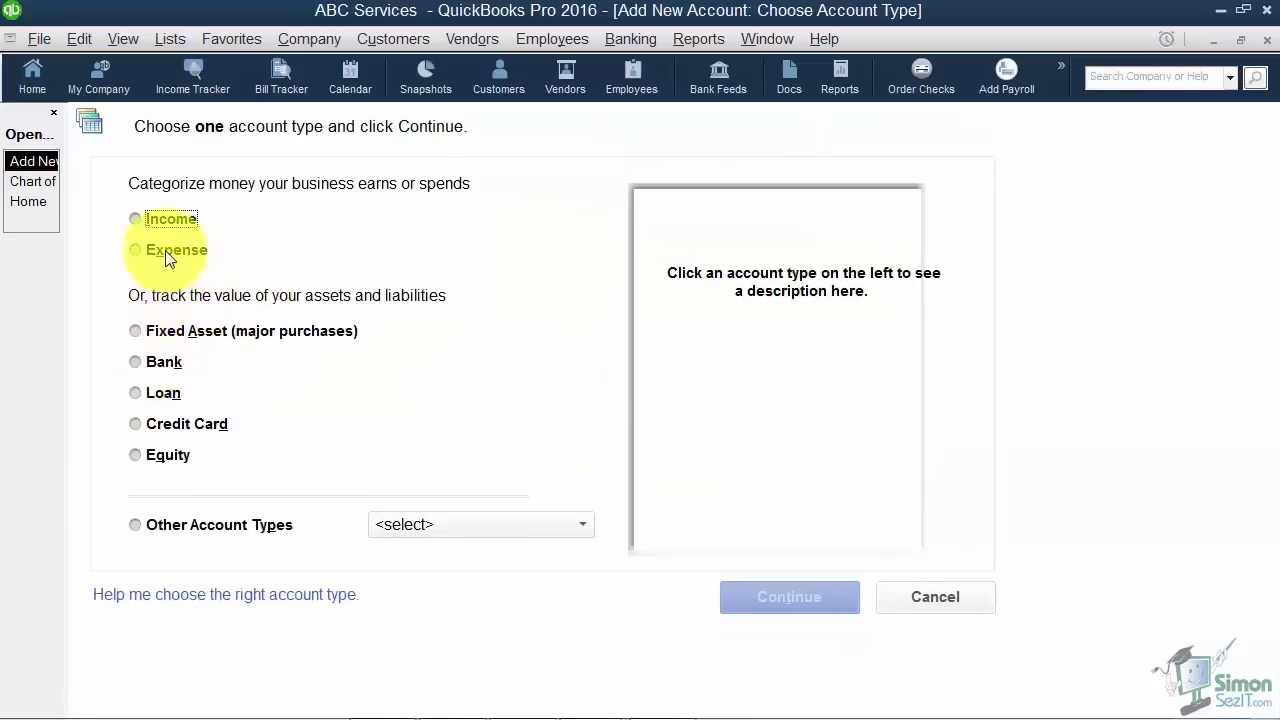
pyautogui.click(168, 251)
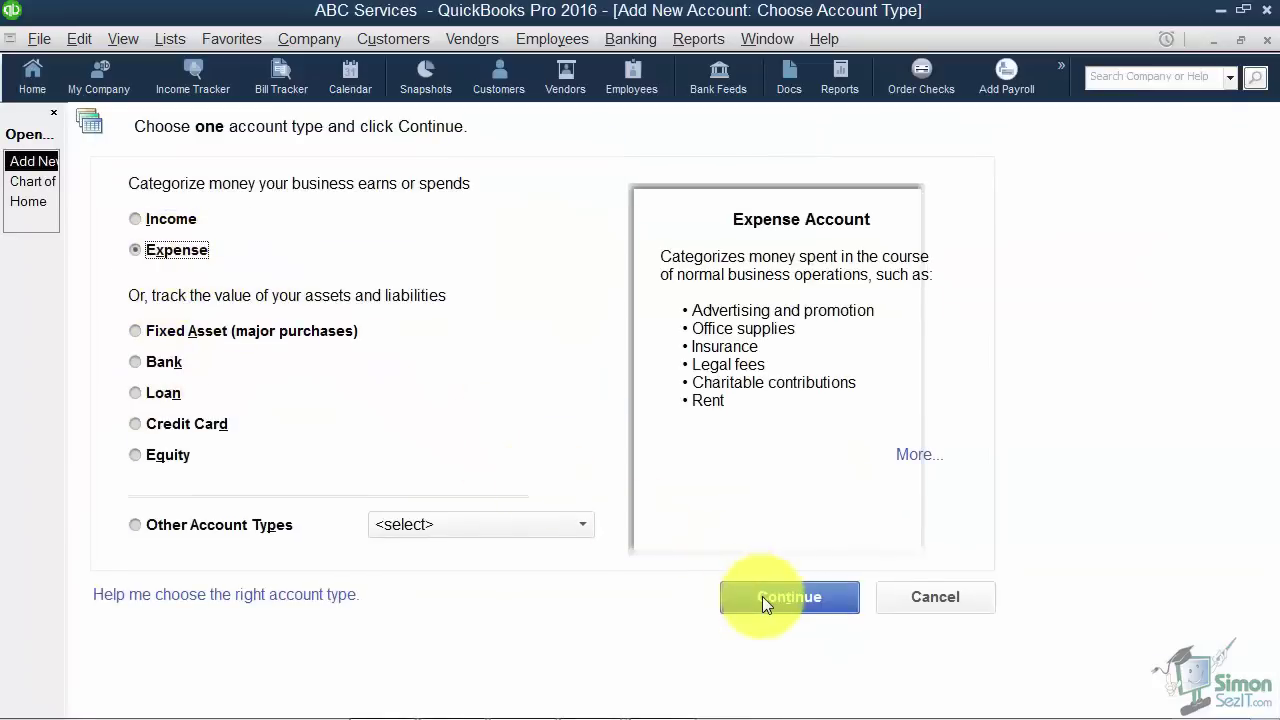
pyautogui.click(762, 596)
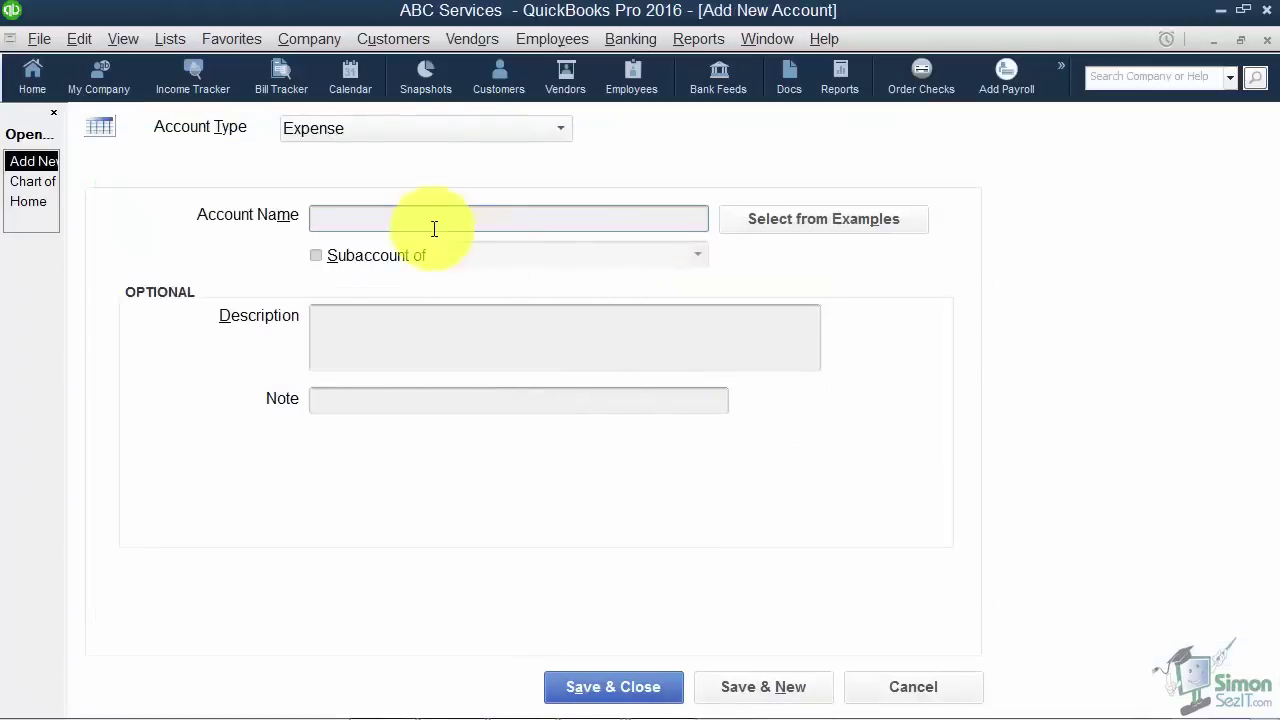
pyautogui.write('Fuel')
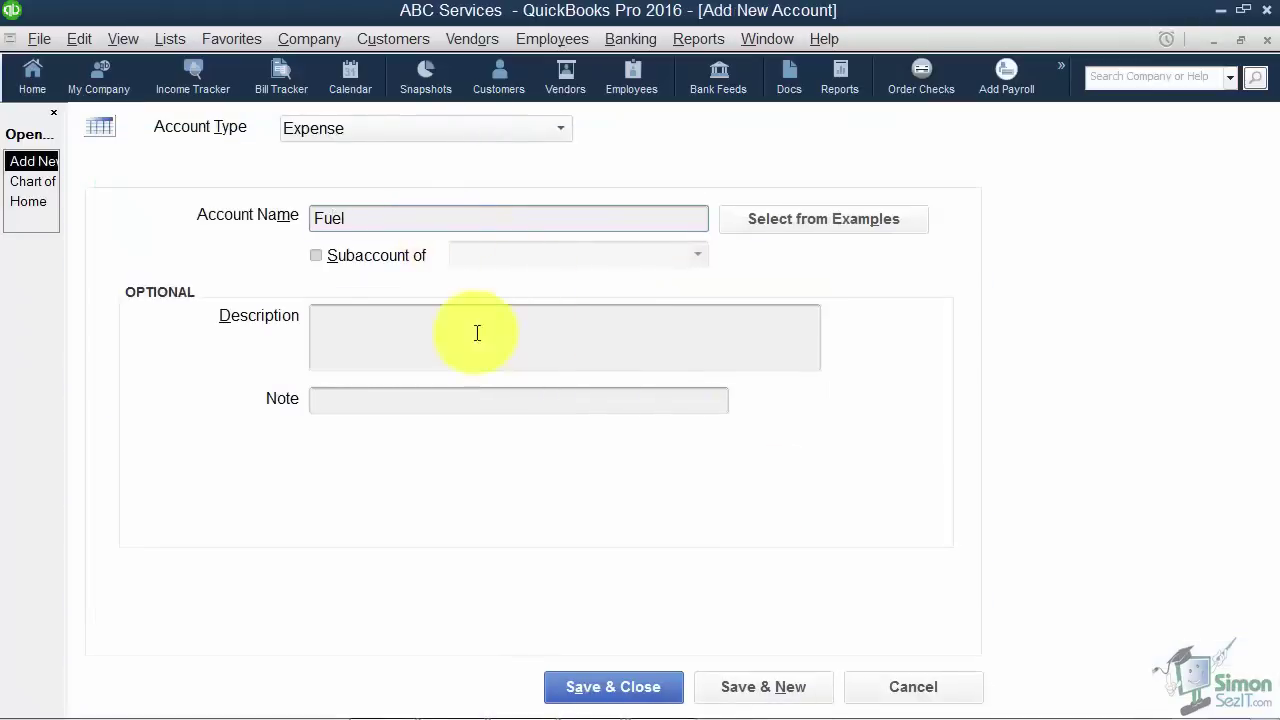
pyautogui.click(316, 256)
pyautogui.click(477, 256)
pyautogui.write('A')
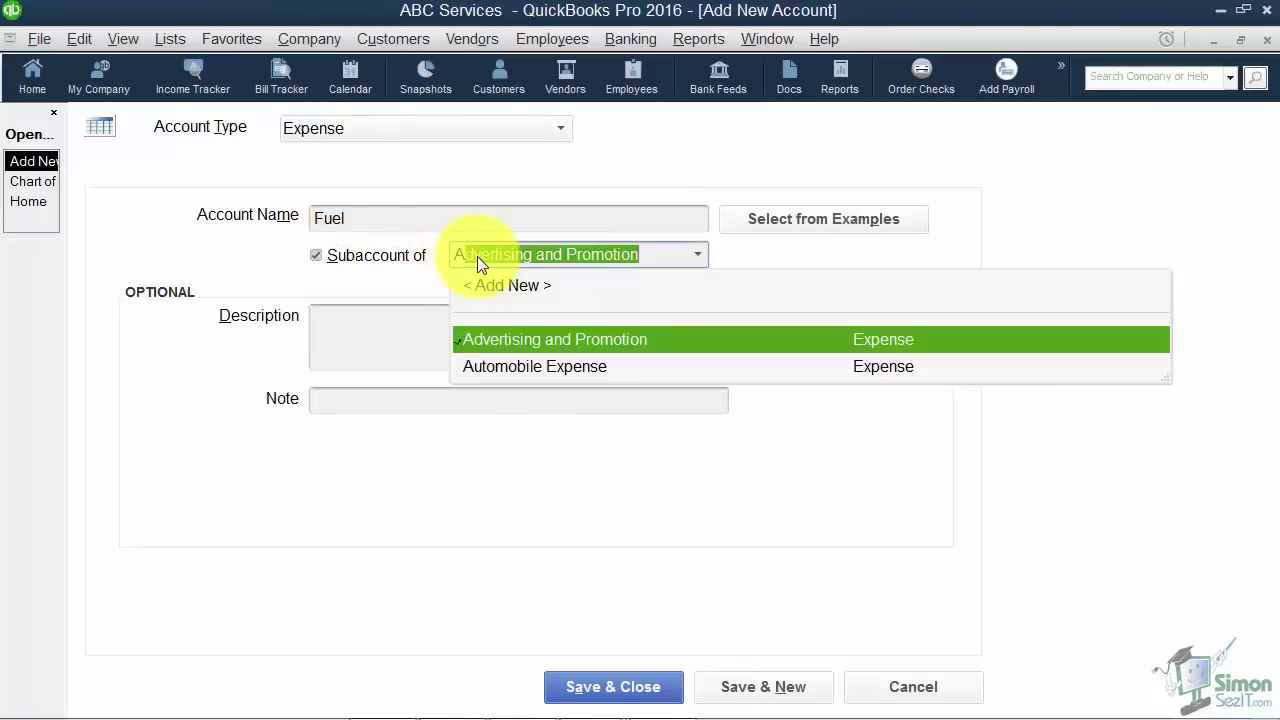
pyautogui.write('ui')
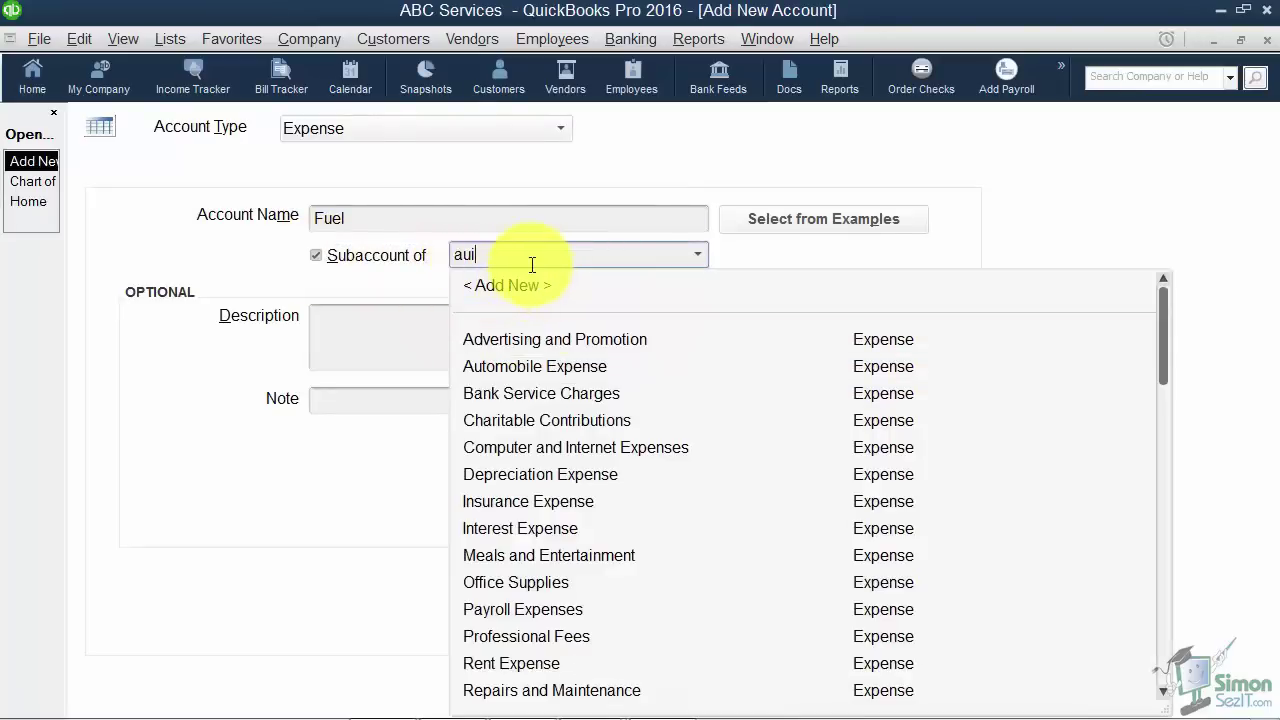
pyautogui.press('BackSpace')
pyautogui.click(568, 688)
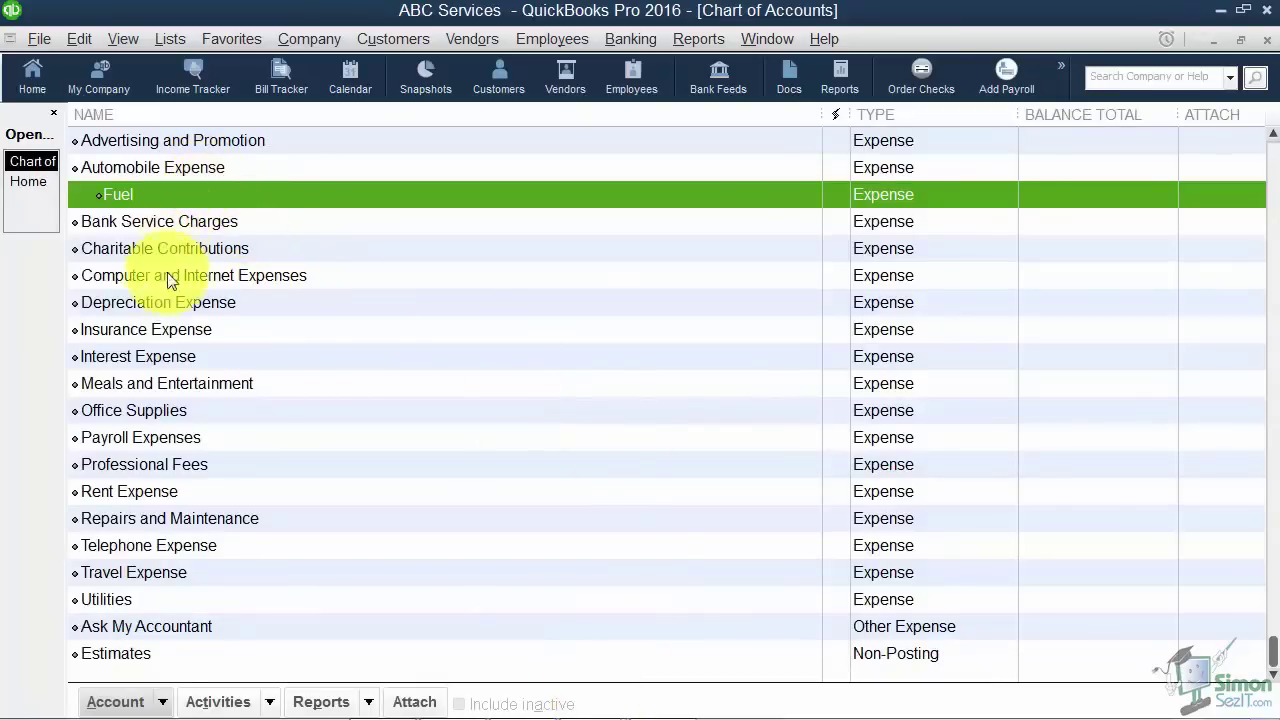
pyautogui.click(163, 330)
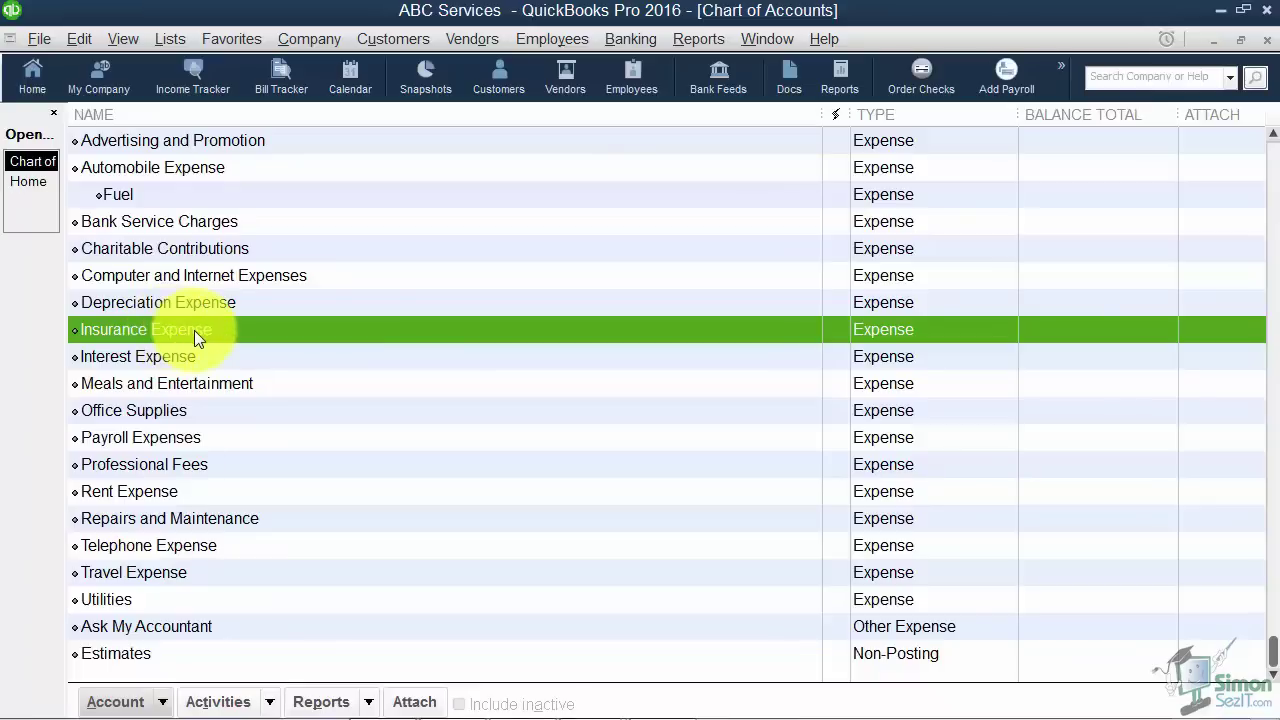
pyautogui.click(160, 414)
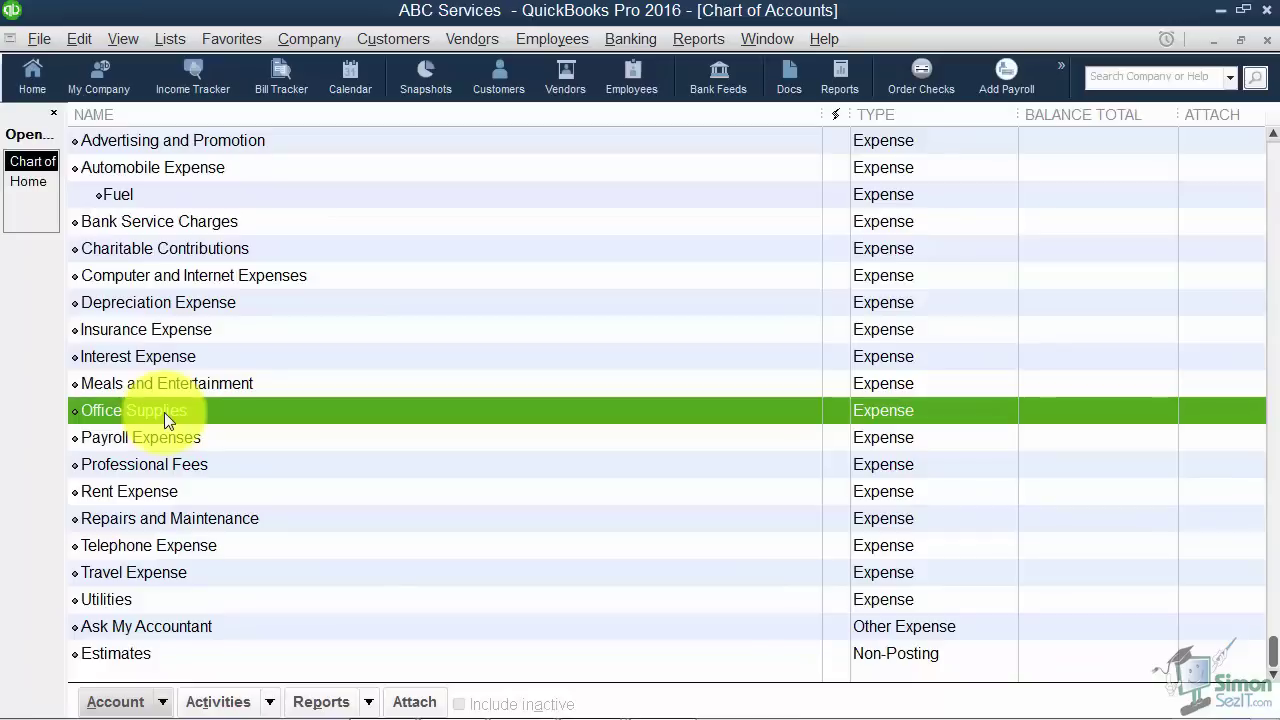
pyautogui.click(166, 468)
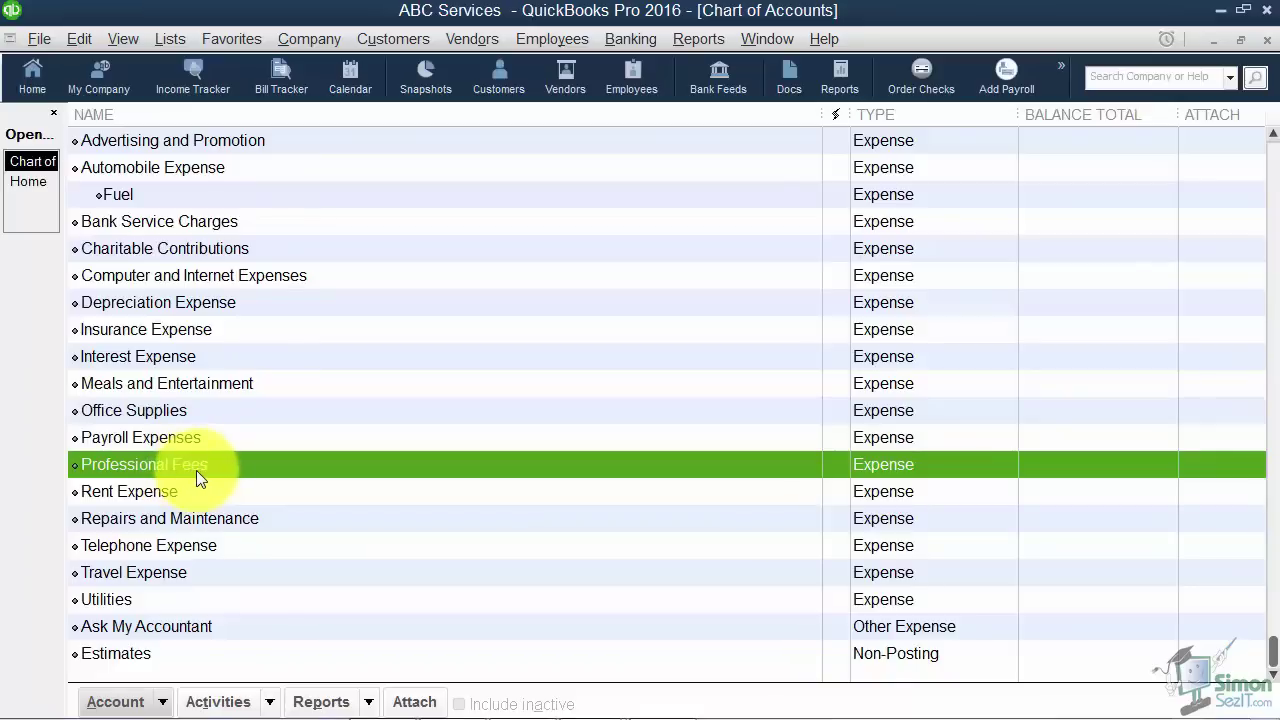
pyautogui.click(129, 598)
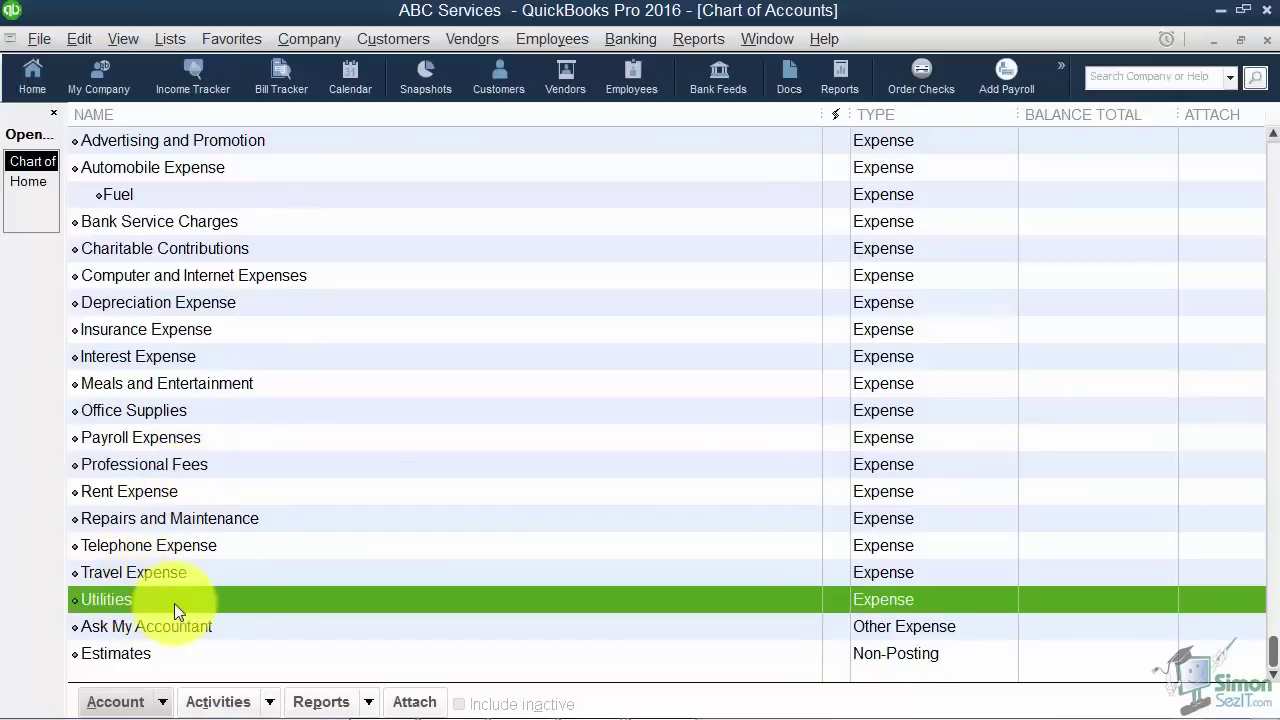
pyautogui.click(136, 545)
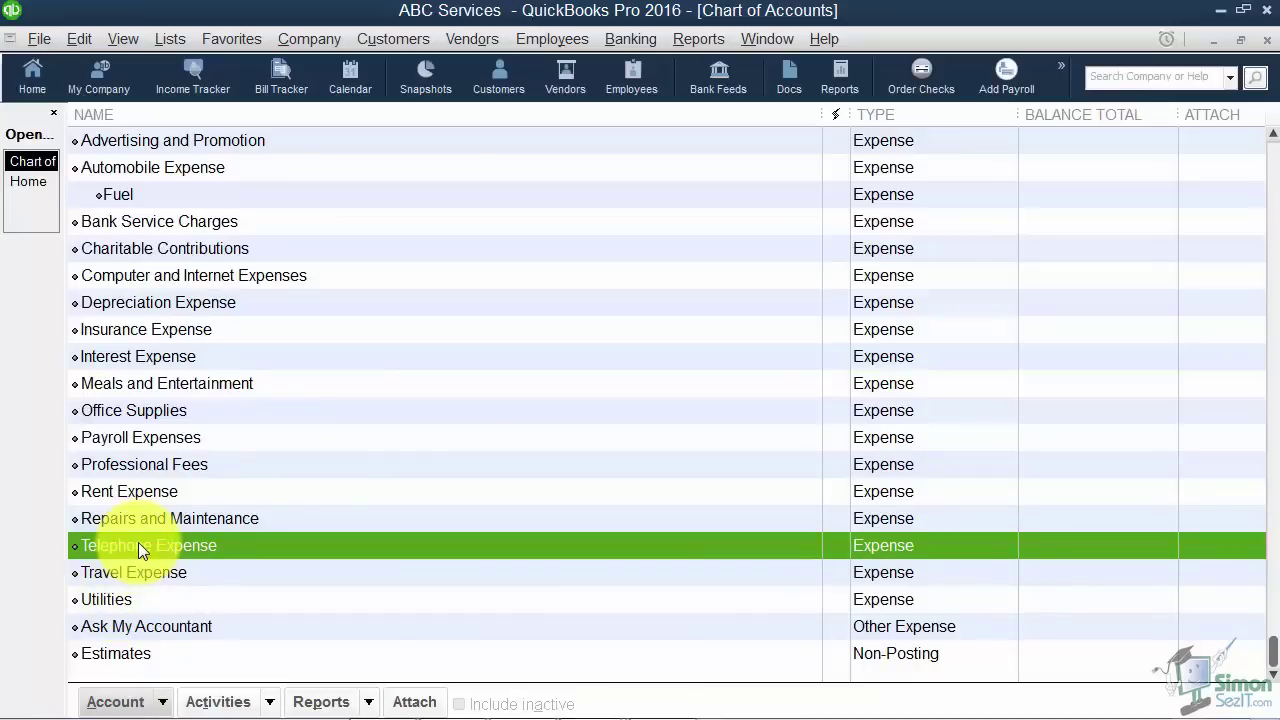
# Edit Telephone Expense to be a subaccount of Utilities and save it
pyautogui.rightClick(138, 542)
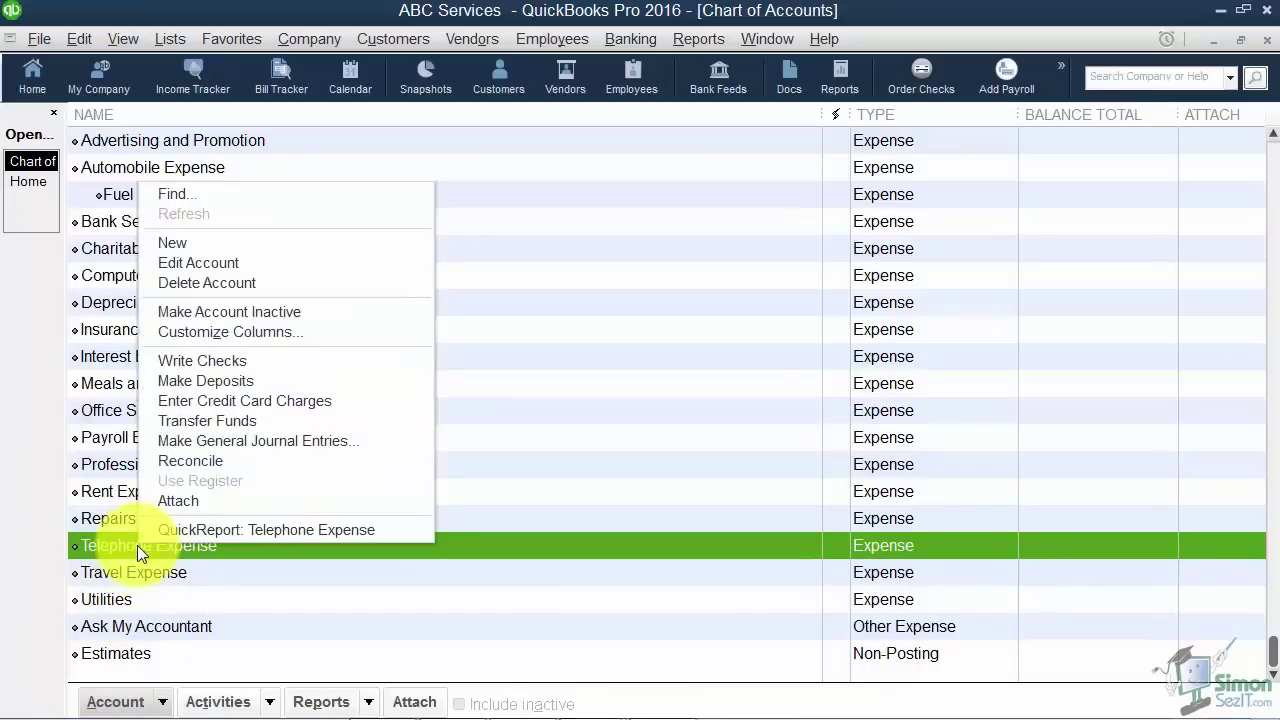
pyautogui.click(189, 261)
pyautogui.click(316, 255)
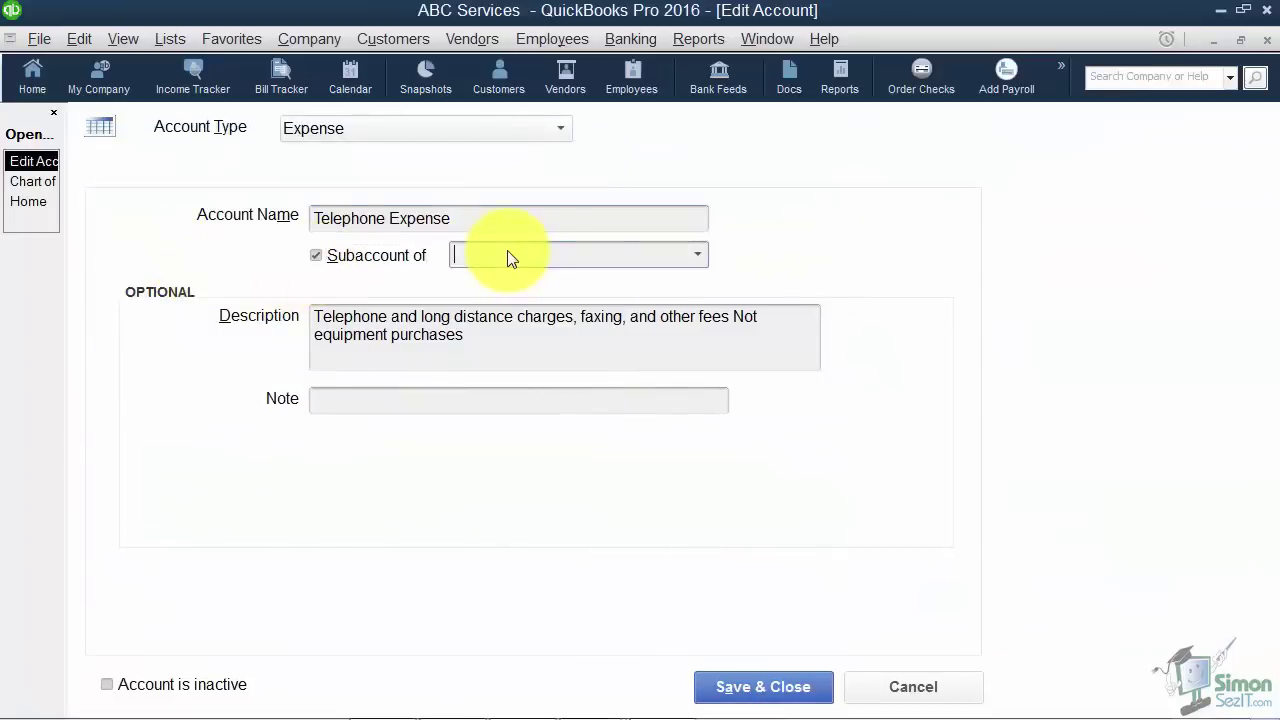
pyautogui.click(508, 256)
pyautogui.write('Utilities')
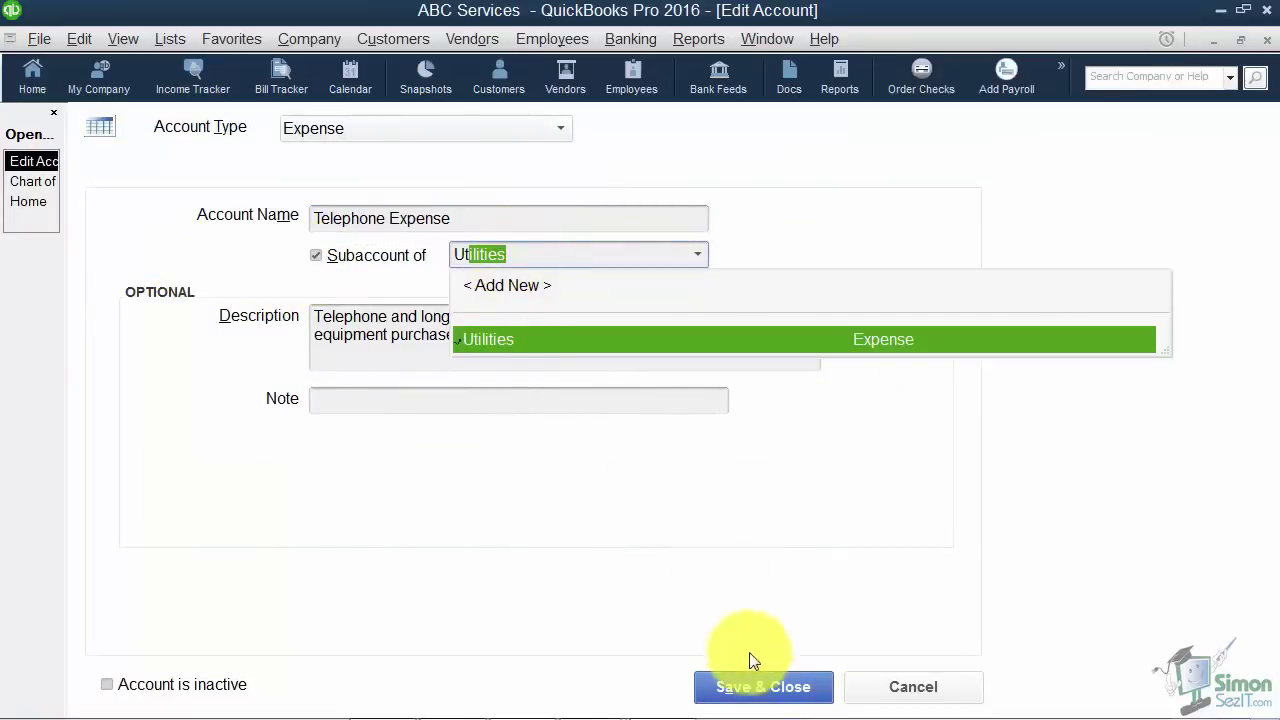
pyautogui.click(758, 684)
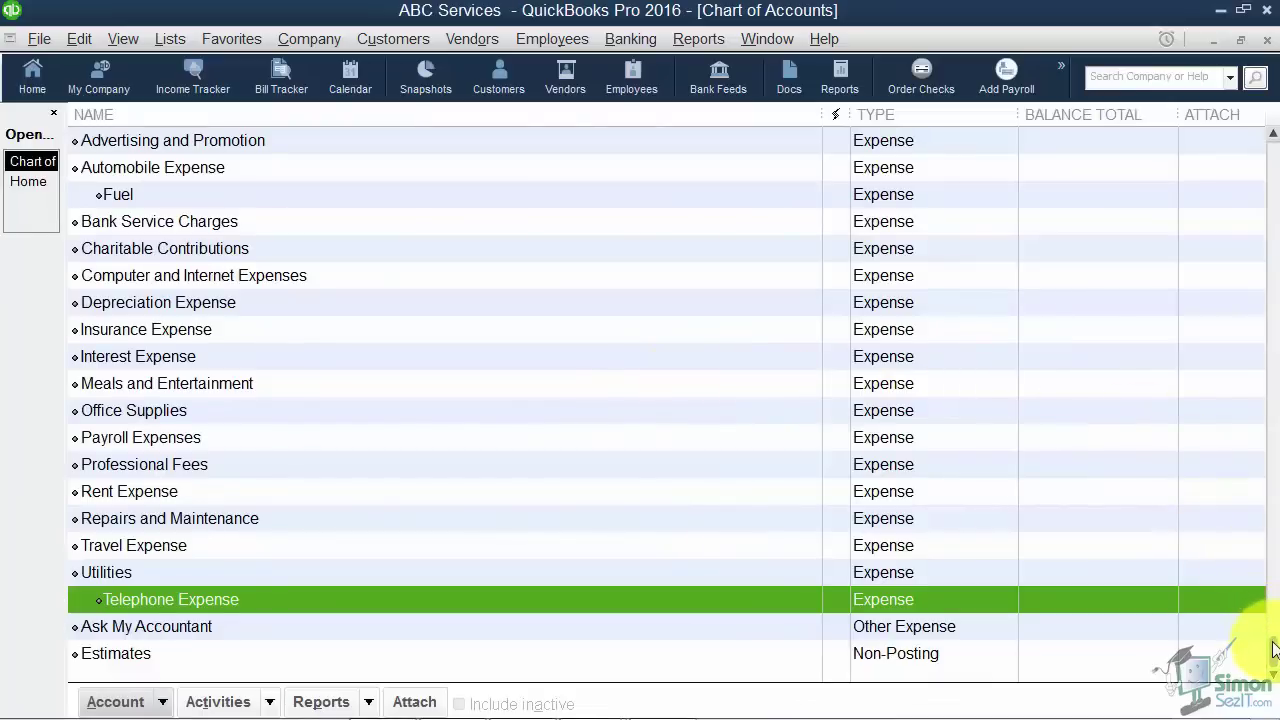
pyautogui.moveTo(1272, 634); pyautogui.dragTo(1275, 194)
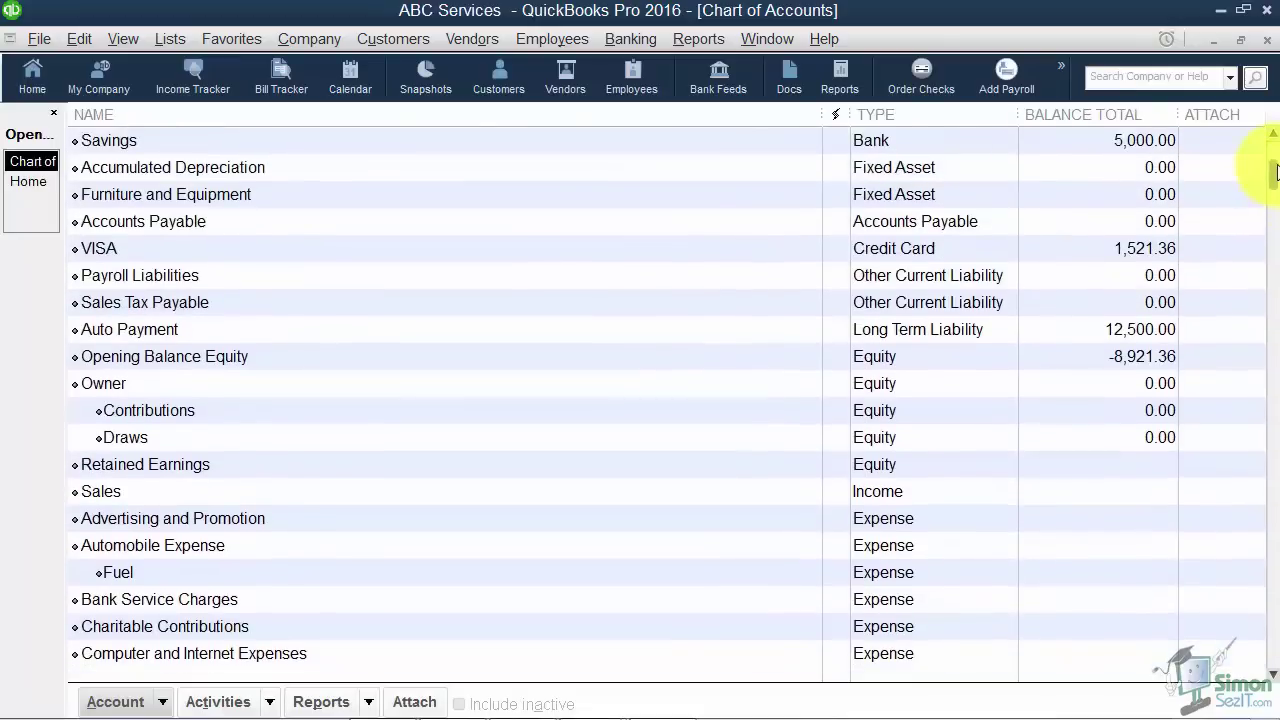